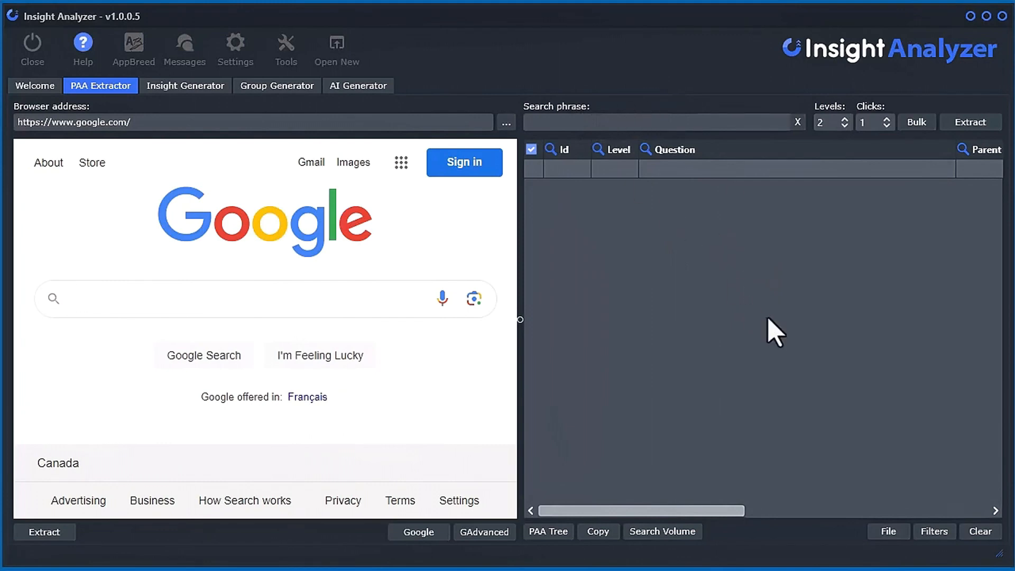
Enter 'puppy training' as the search phrase, keeping Levels 2 and Clicks 1
{"action": "left_click", "coordinate": [569, 123]}
{"action": "type", "text": "puppy training"}
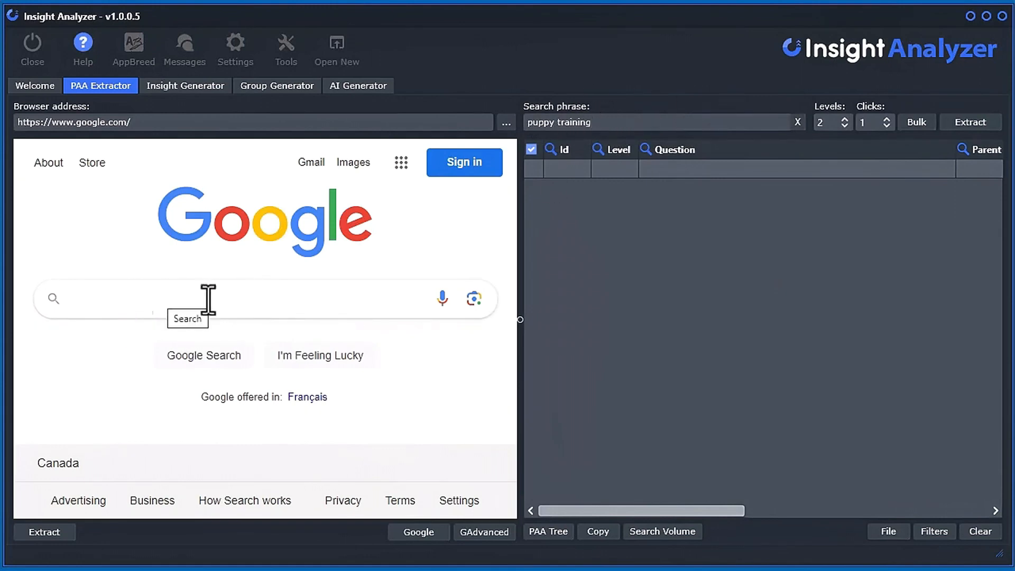
{"action": "left_click", "coordinate": [44, 532]}
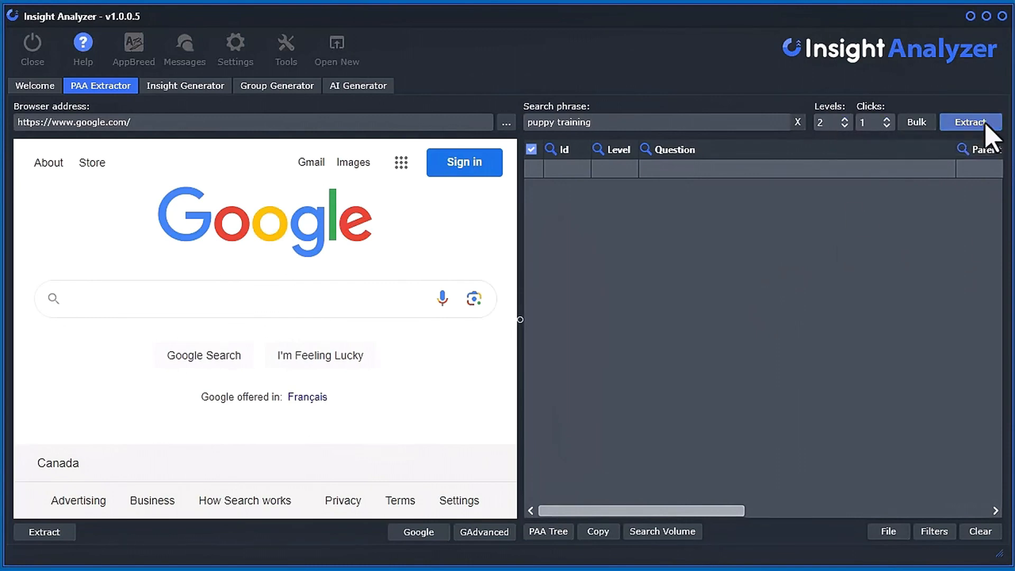
Start extraction, then expand and re-expand the question about making a garden organic
{"action": "left_click", "coordinate": [970, 122]}
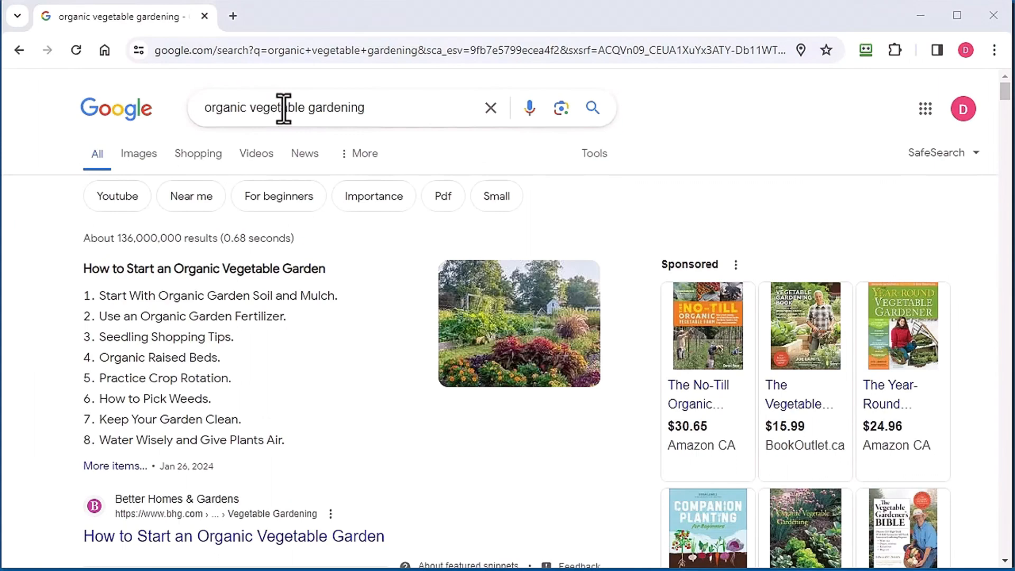
{"action": "scroll", "coordinate": [36, 356], "scroll_direction": "down", "scroll_amount": 5}
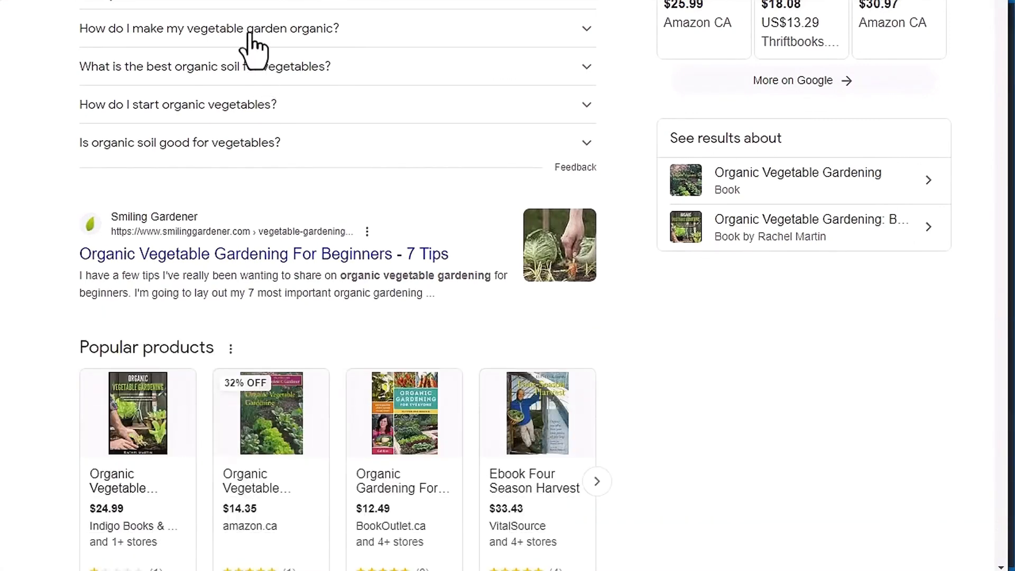
{"action": "left_click", "coordinate": [224, 41]}
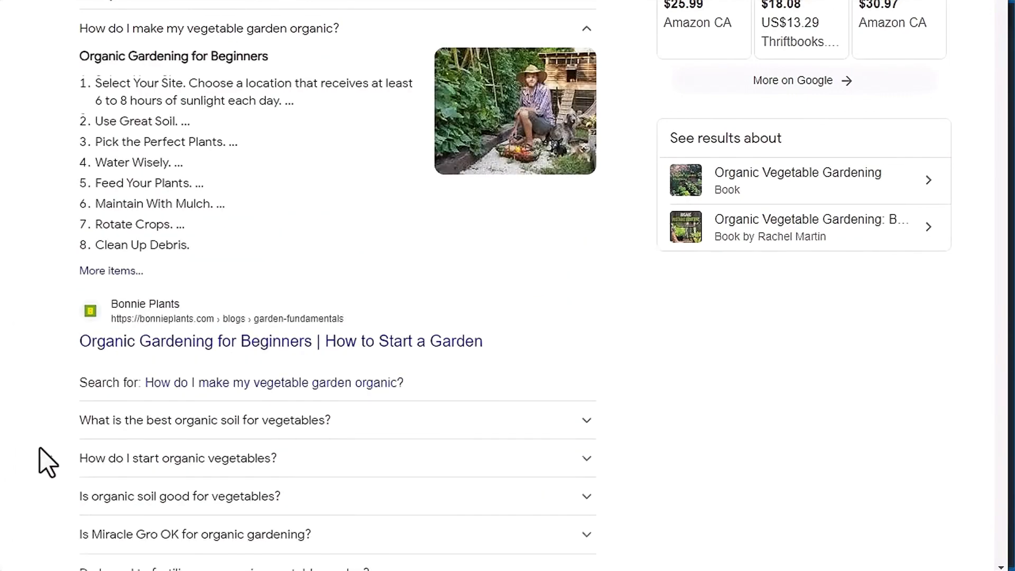
{"action": "scroll", "coordinate": [91, 321], "scroll_direction": "down", "scroll_amount": 4}
{"action": "scroll", "coordinate": [161, 299], "scroll_direction": "up", "scroll_amount": 3}
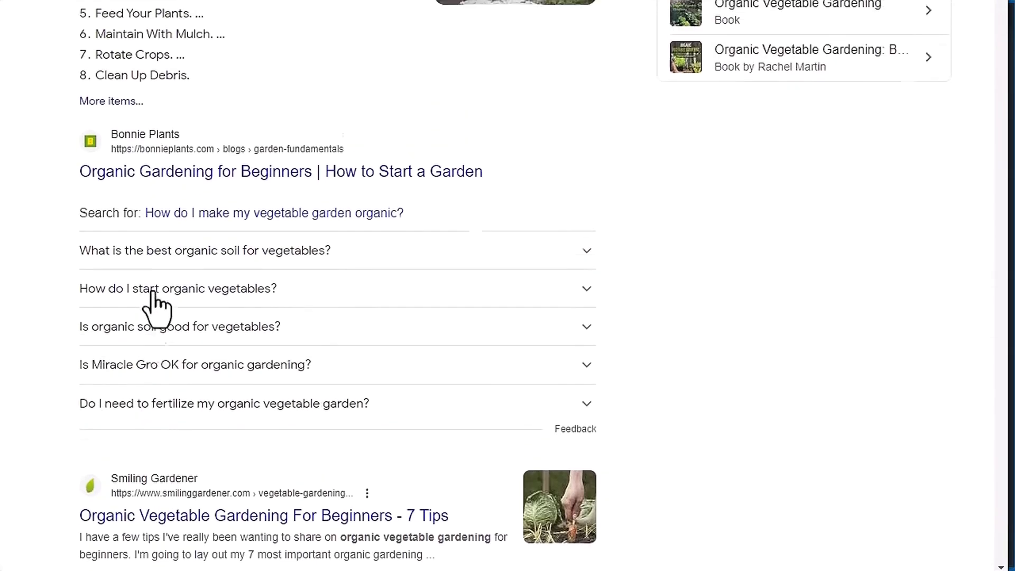
{"action": "scroll", "coordinate": [161, 299], "scroll_direction": "up", "scroll_amount": 3}
{"action": "left_click", "coordinate": [274, 32]}
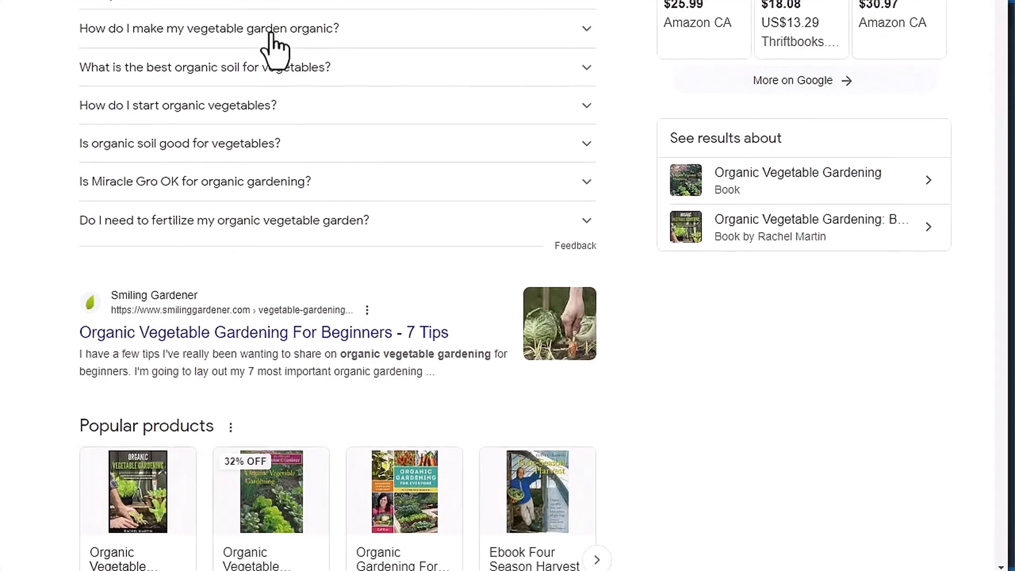
{"action": "left_click", "coordinate": [275, 32]}
{"action": "scroll", "coordinate": [127, 198], "scroll_direction": "down", "scroll_amount": 4}
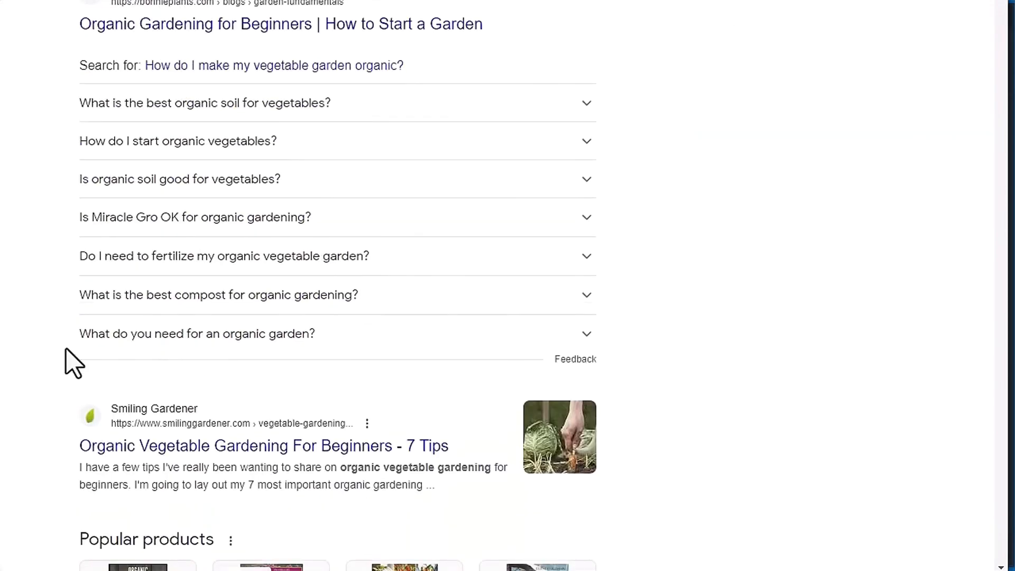
{"action": "scroll", "coordinate": [61, 315], "scroll_direction": "up", "scroll_amount": 3}
{"action": "scroll", "coordinate": [61, 315], "scroll_direction": "up", "scroll_amount": 2}
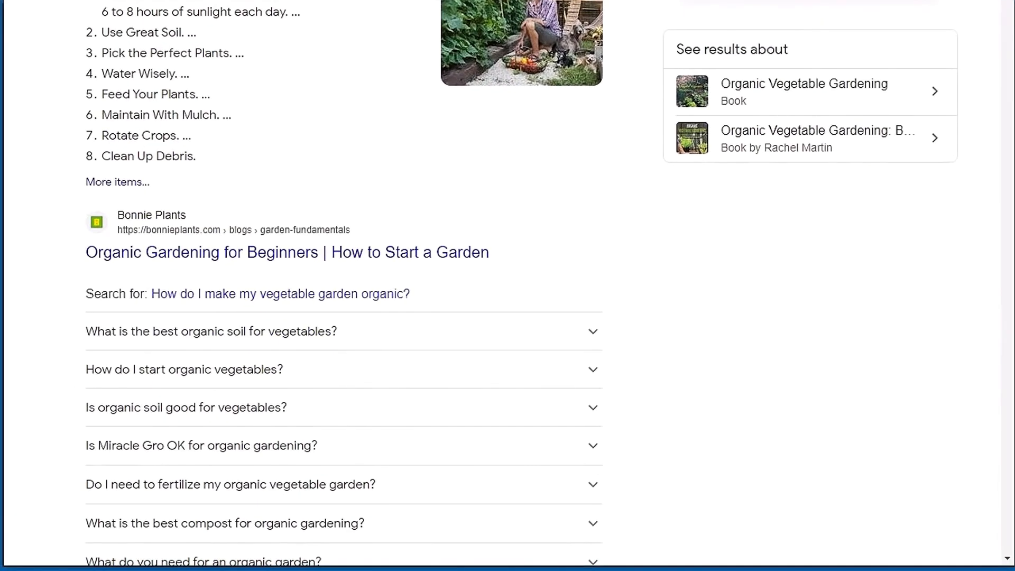
{"action": "scroll", "coordinate": [62, 268], "scroll_direction": "down", "scroll_amount": 2}
Expand the questions on best organic soil, starting organic vegetables and soil for vegetables
{"action": "left_click", "coordinate": [135, 175]}
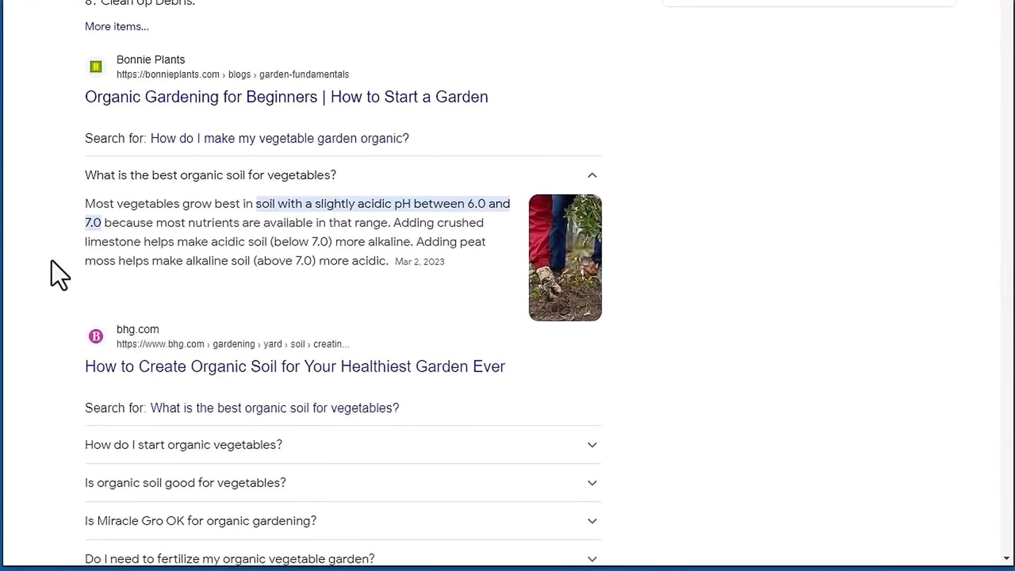
{"action": "scroll", "coordinate": [63, 273], "scroll_direction": "down", "scroll_amount": 3}
{"action": "left_click", "coordinate": [143, 209]}
{"action": "scroll", "coordinate": [24, 307], "scroll_direction": "down", "scroll_amount": 3}
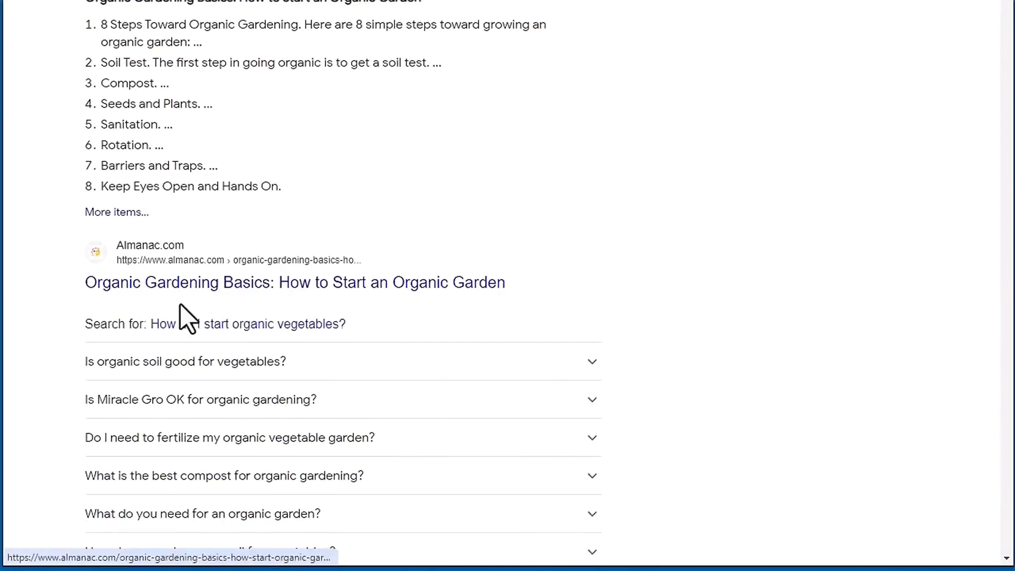
{"action": "left_click", "coordinate": [183, 361]}
{"action": "scroll", "coordinate": [72, 333], "scroll_direction": "down", "scroll_amount": 3}
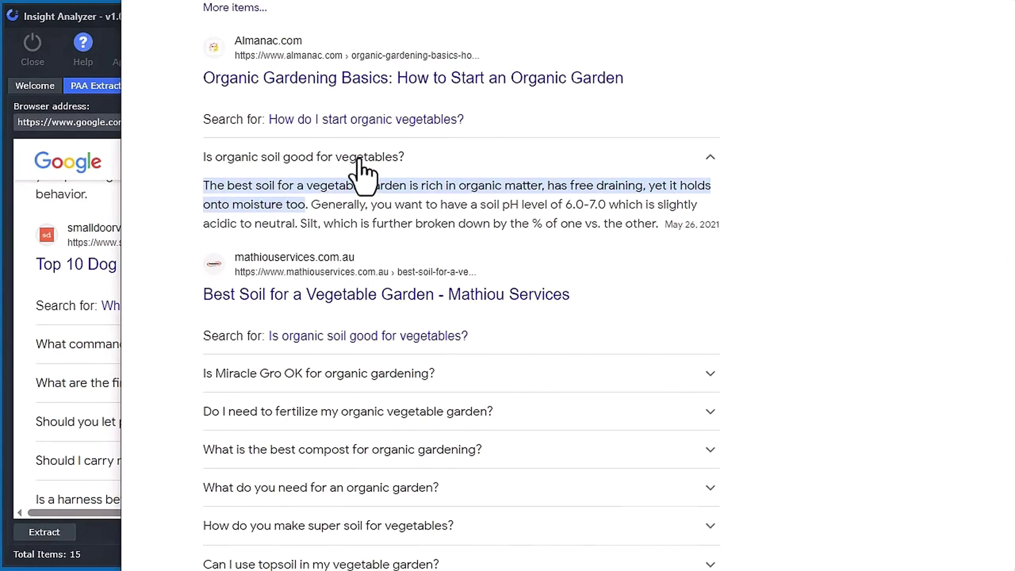
Review the 15 extracted puppy-training questions in the results grid
{"action": "left_click", "coordinate": [362, 159]}
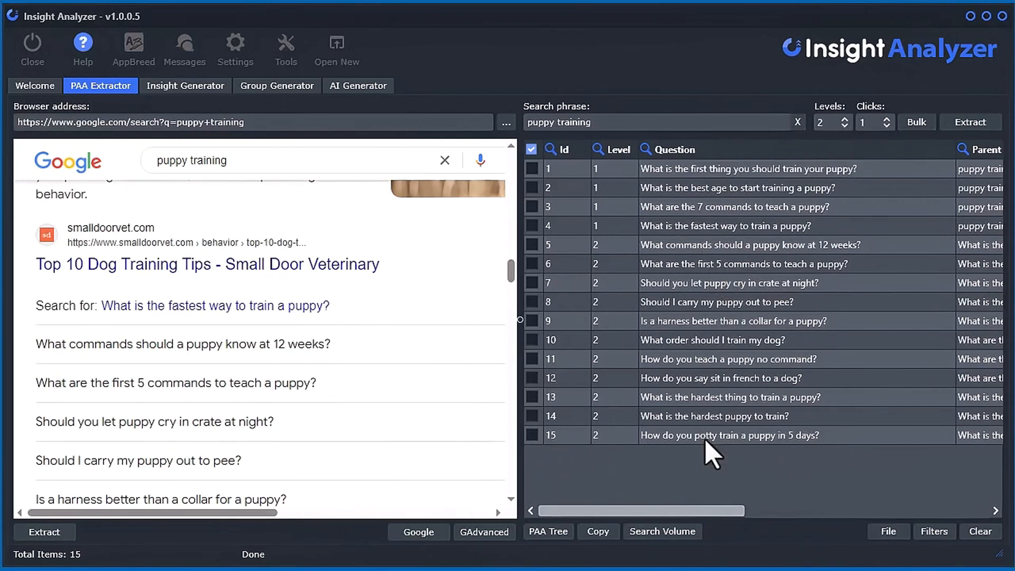
Show the questions as a PAA tree and move and enlarge its window
{"action": "left_click", "coordinate": [547, 532]}
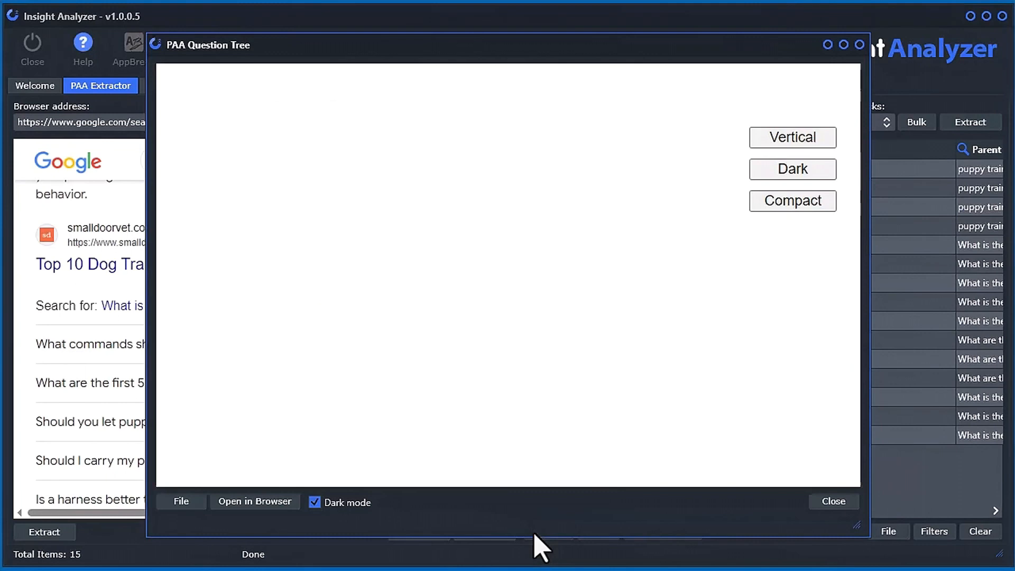
{"action": "left_click_drag", "start_coordinate": [572, 63], "coordinate": [427, 26]}
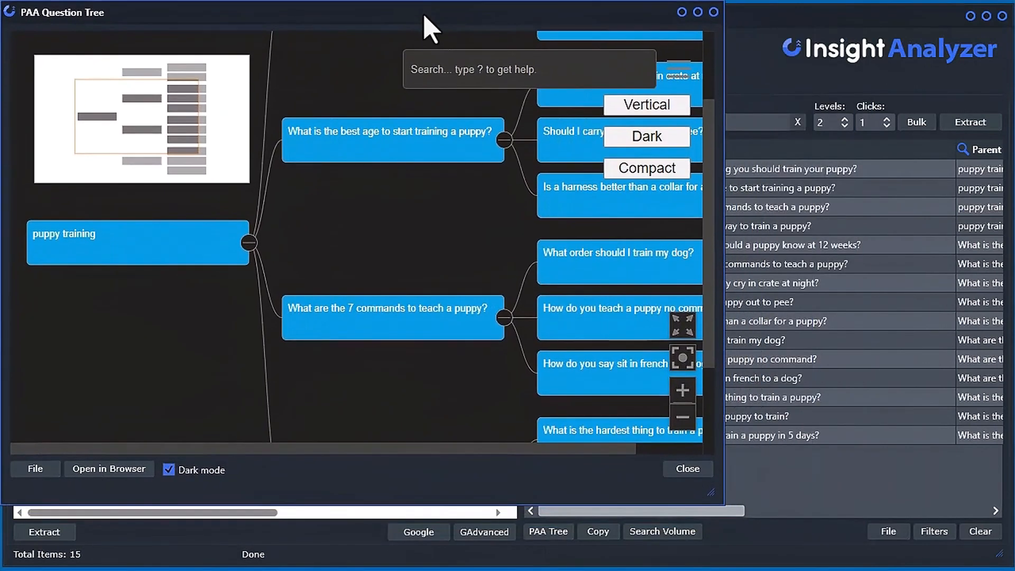
{"action": "left_click_drag", "start_coordinate": [735, 507], "coordinate": [1012, 568]}
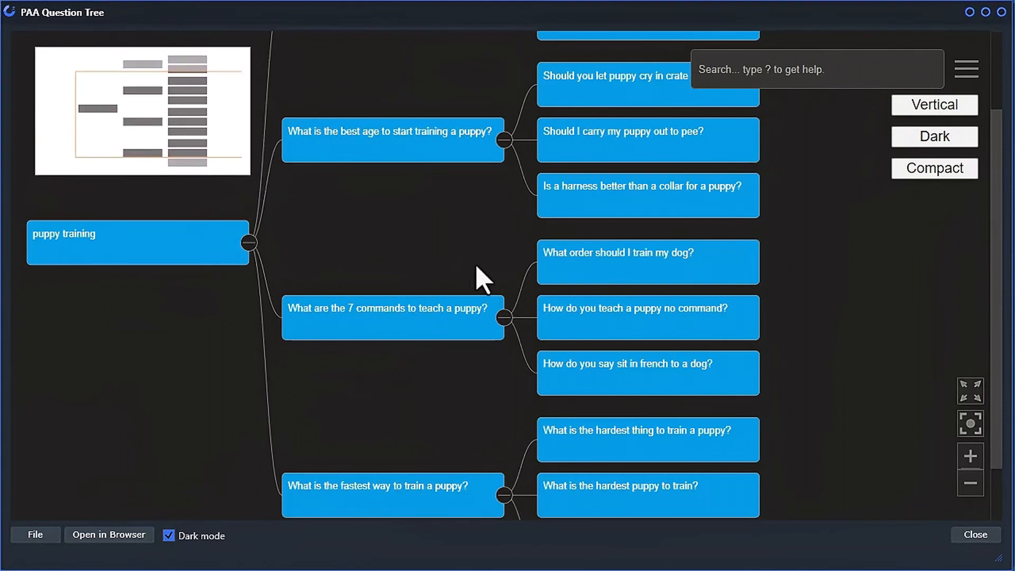
Zoom out and pan the tree so the whole puppy-training hierarchy fits
{"action": "left_click", "coordinate": [970, 482]}
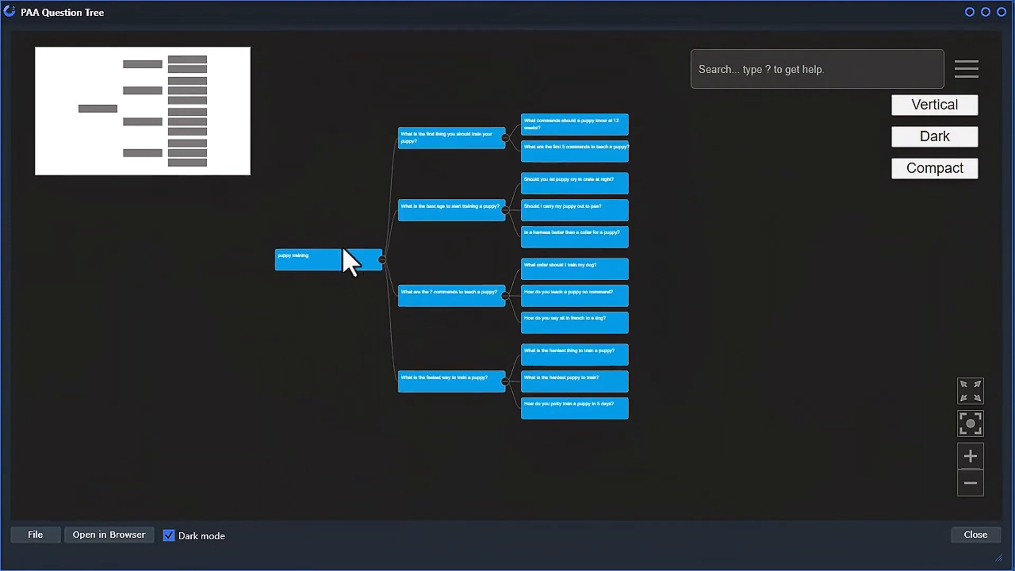
{"action": "scroll", "coordinate": [485, 256], "scroll_direction": "up", "scroll_amount": 3}
{"action": "scroll", "coordinate": [485, 256], "scroll_direction": "up", "scroll_amount": 4}
{"action": "scroll", "coordinate": [486, 256], "scroll_direction": "up", "scroll_amount": 2}
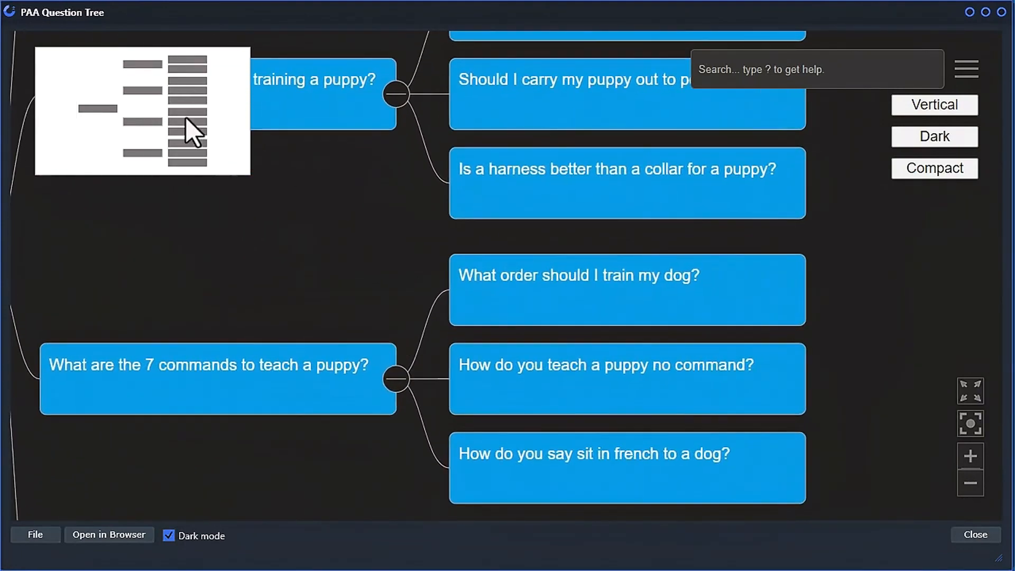
{"action": "mouse_move", "coordinate": [212, 127]}
{"action": "left_mouse_down"}
{"action": "mouse_move", "coordinate": [198, 167]}
{"action": "mouse_move", "coordinate": [199, 103]}
{"action": "left_mouse_up"}
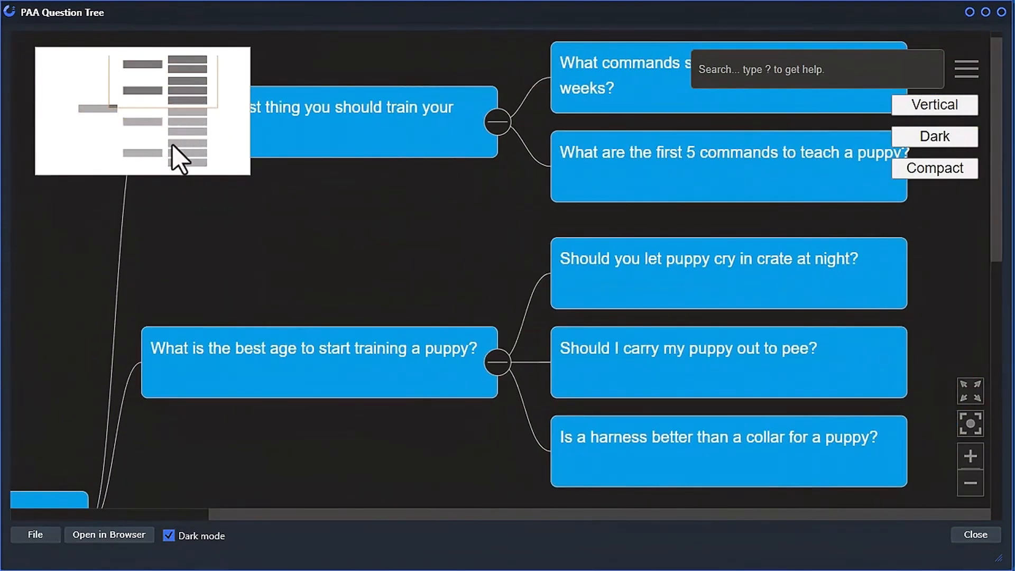
{"action": "scroll", "coordinate": [420, 238], "scroll_direction": "down", "scroll_amount": 3}
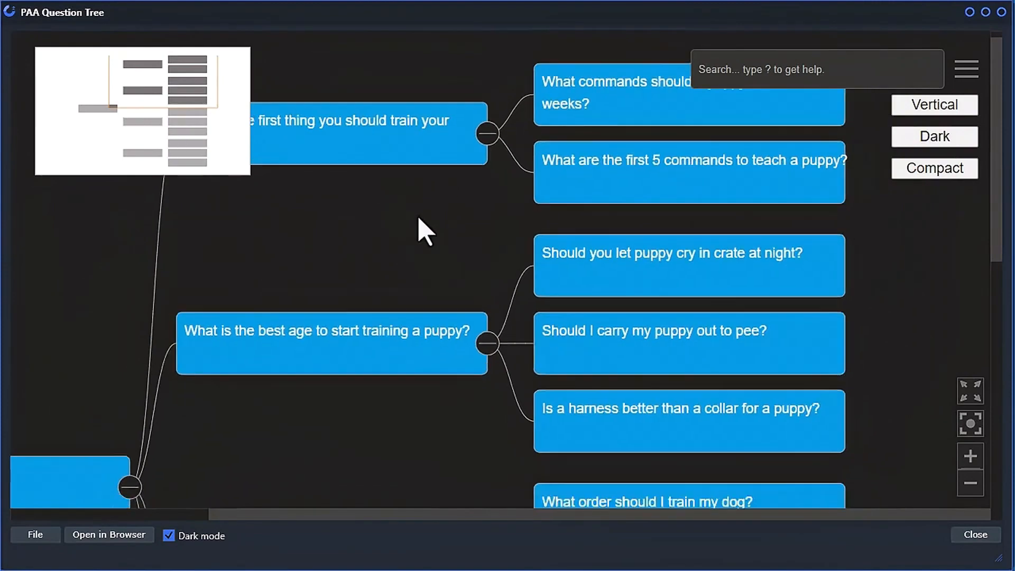
{"action": "scroll", "coordinate": [421, 238], "scroll_direction": "down", "scroll_amount": 3}
{"action": "scroll", "coordinate": [424, 234], "scroll_direction": "down", "scroll_amount": 2}
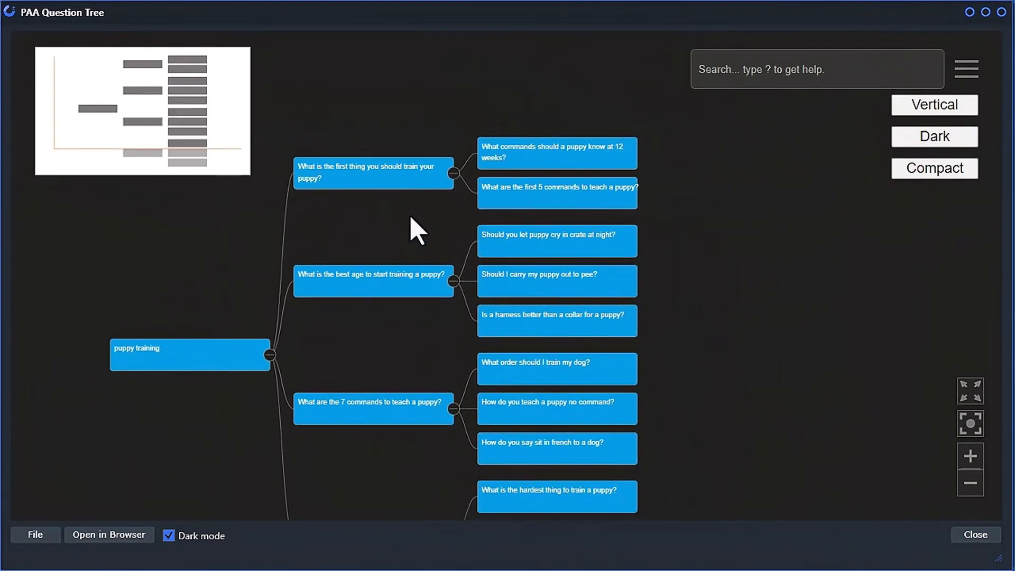
{"action": "mouse_move", "coordinate": [404, 373]}
{"action": "left_mouse_down"}
{"action": "mouse_move", "coordinate": [463, 317]}
{"action": "mouse_move", "coordinate": [463, 281]}
{"action": "left_mouse_up"}
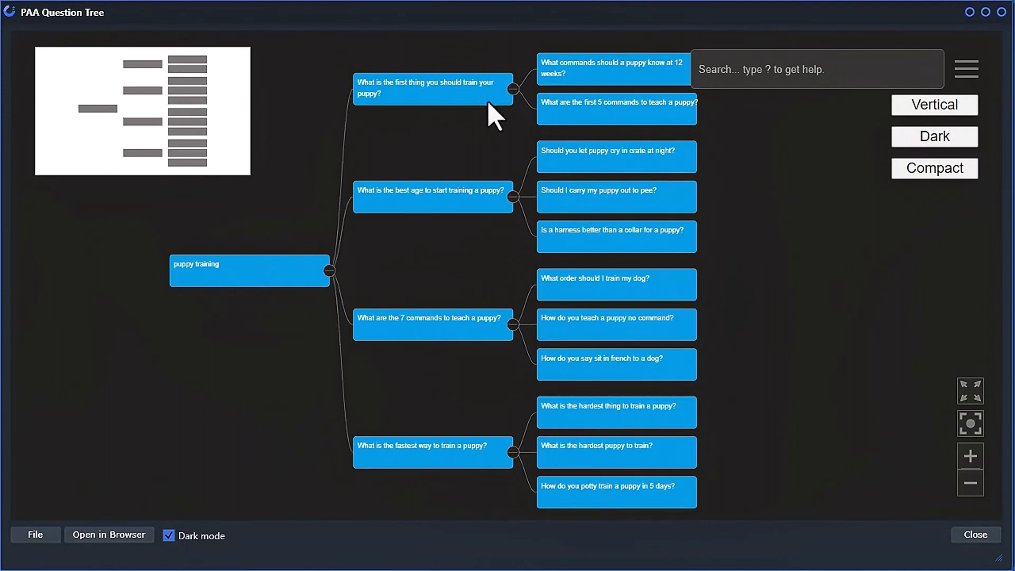
Show details for 'What is the first thing you should train your puppy?' and select its question text
{"action": "left_click", "coordinate": [421, 93]}
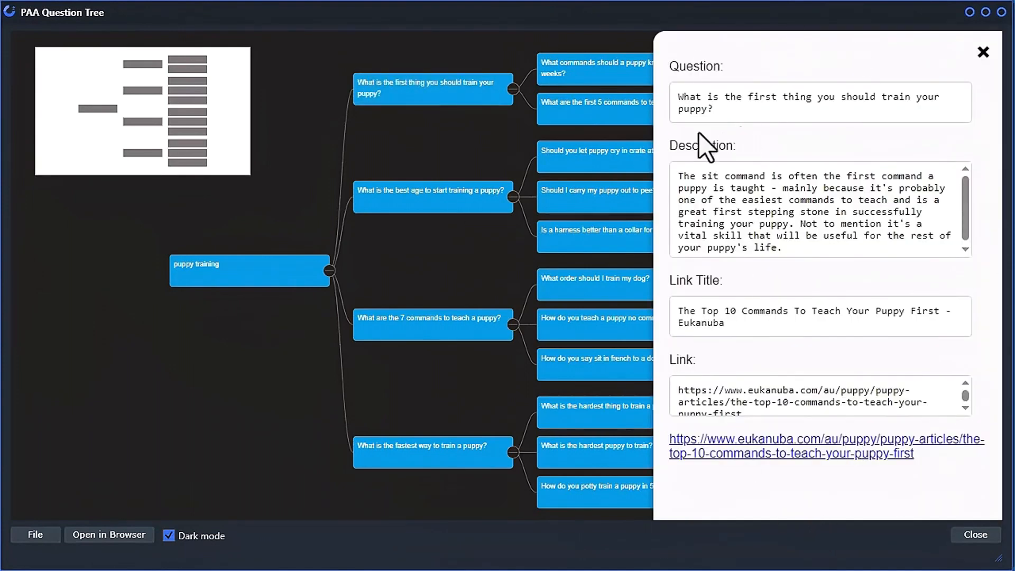
{"action": "left_click_drag", "start_coordinate": [751, 103], "coordinate": [690, 92]}
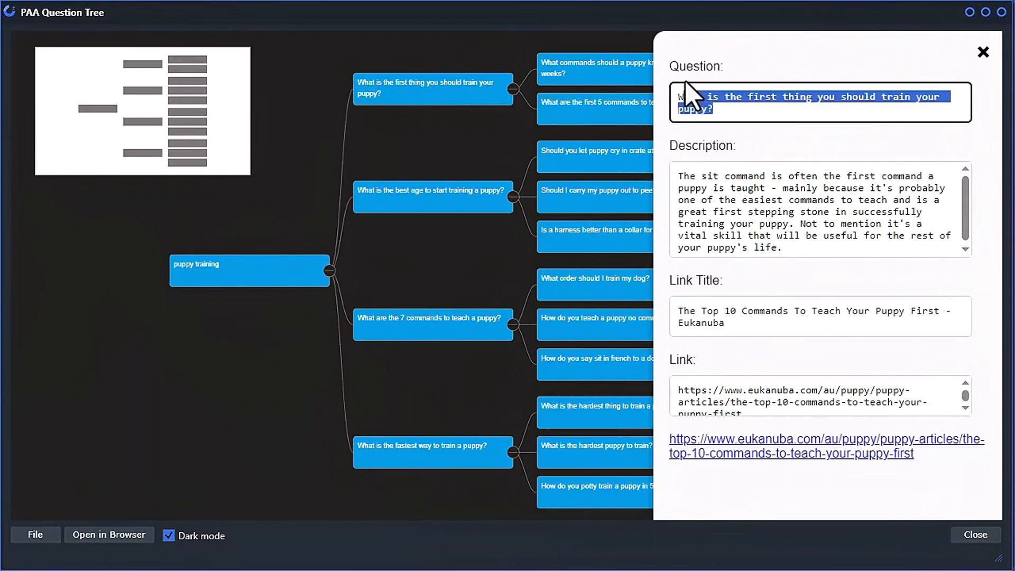
{"action": "left_click", "coordinate": [793, 212]}
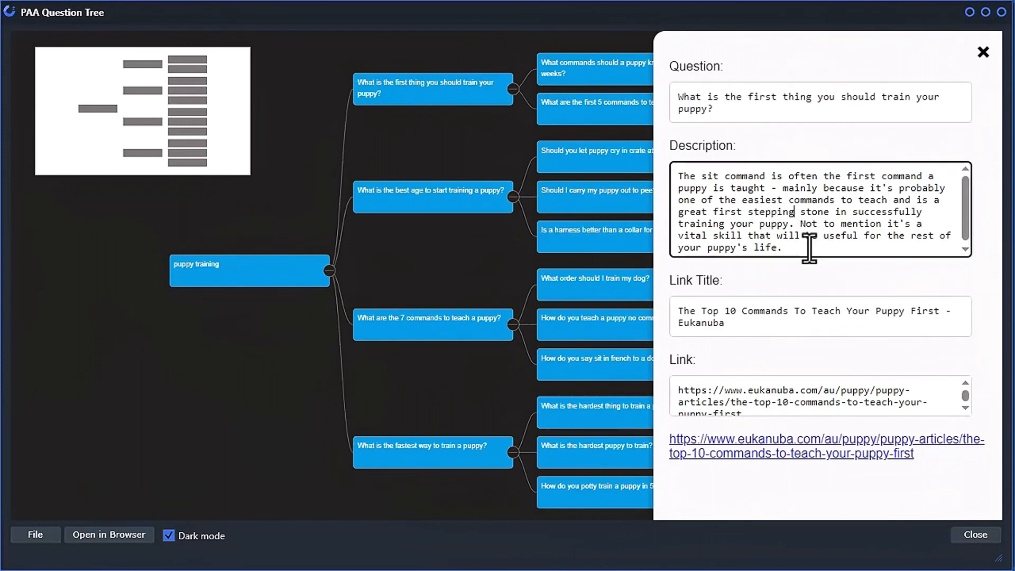
Select the Eukanuba link title text, then deselect it and leave the field
{"action": "left_click", "coordinate": [777, 325]}
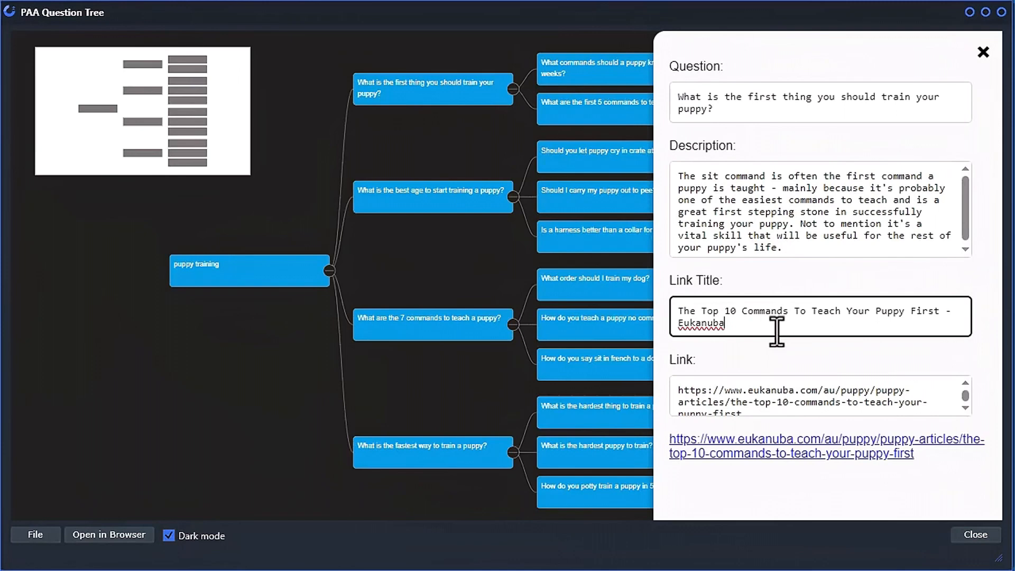
{"action": "key", "text": "ctrl+a"}
{"action": "left_click", "coordinate": [829, 325]}
{"action": "left_click", "coordinate": [801, 446]}
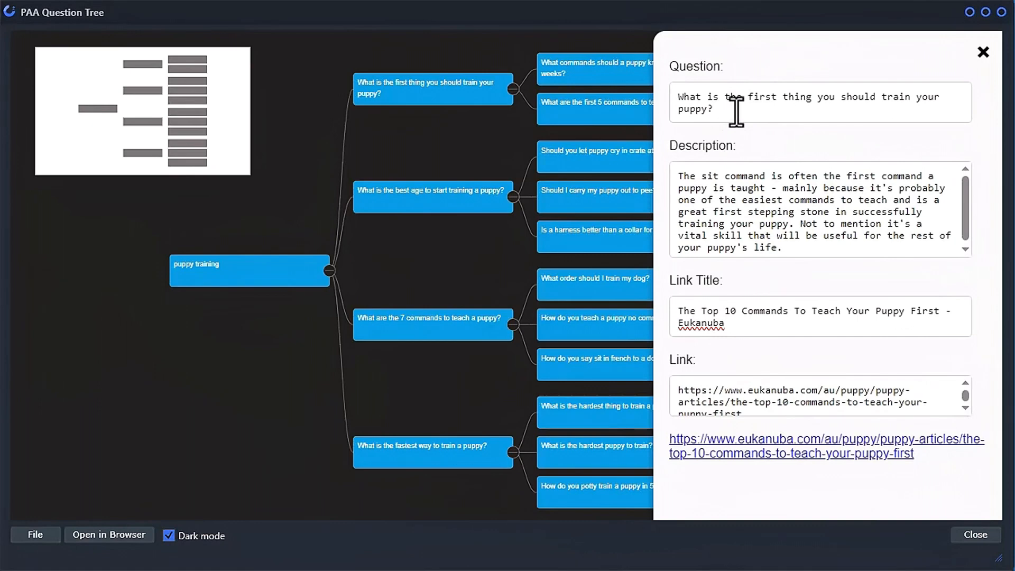
Copy the first-thing-to-train question text via the context menu
{"action": "triple_click", "coordinate": [736, 109]}
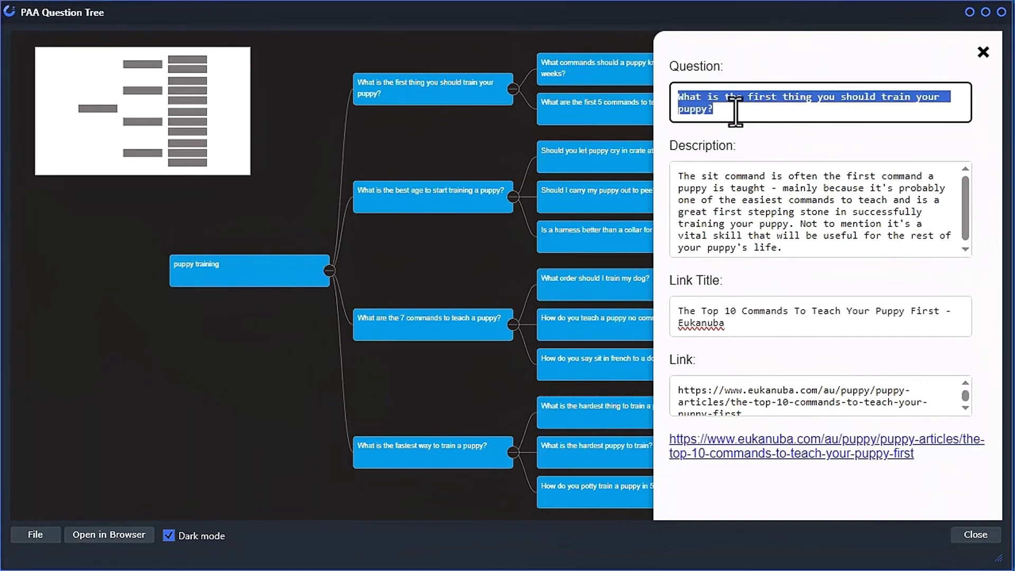
{"action": "right_click", "coordinate": [728, 104]}
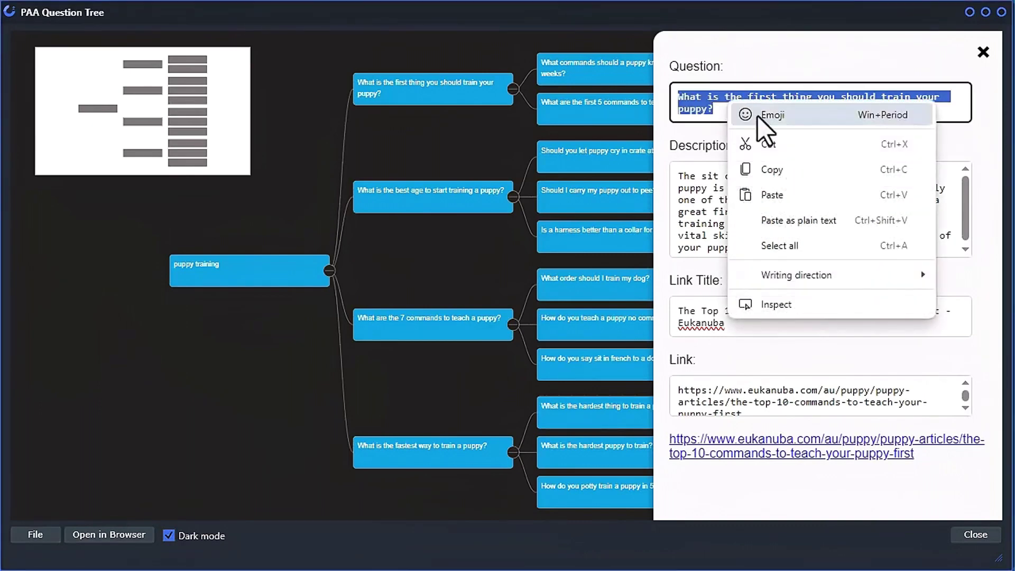
{"action": "left_click", "coordinate": [784, 166]}
Select the whole description text, toggle its editing options, then close the details
{"action": "left_click", "coordinate": [789, 225]}
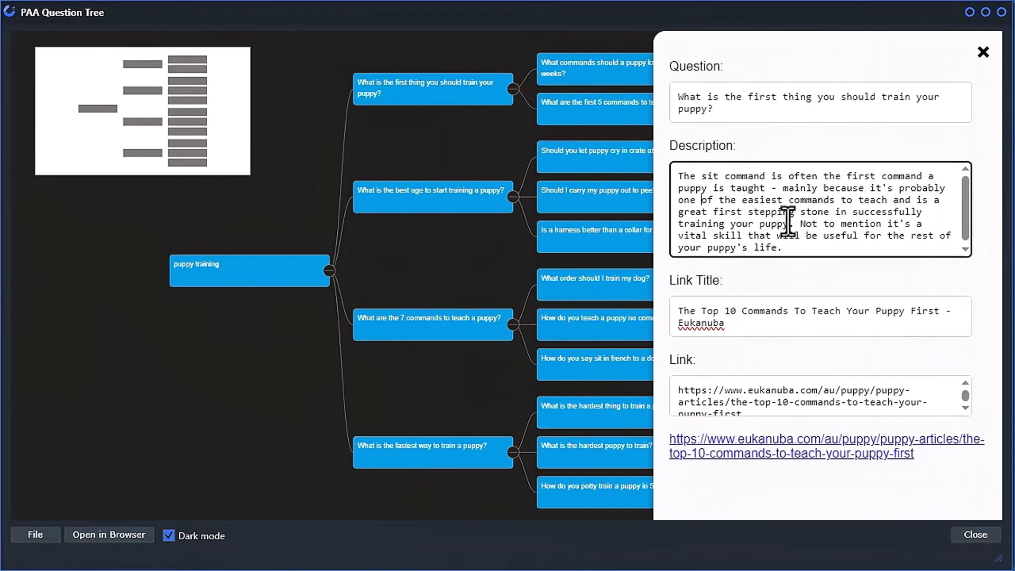
{"action": "key", "text": "ctrl+a"}
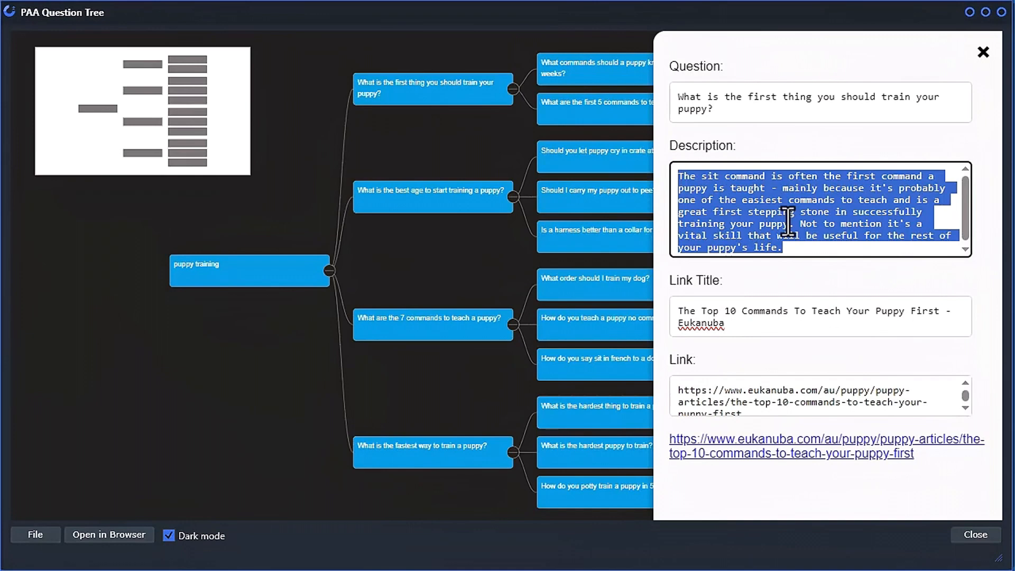
{"action": "right_click", "coordinate": [771, 189]}
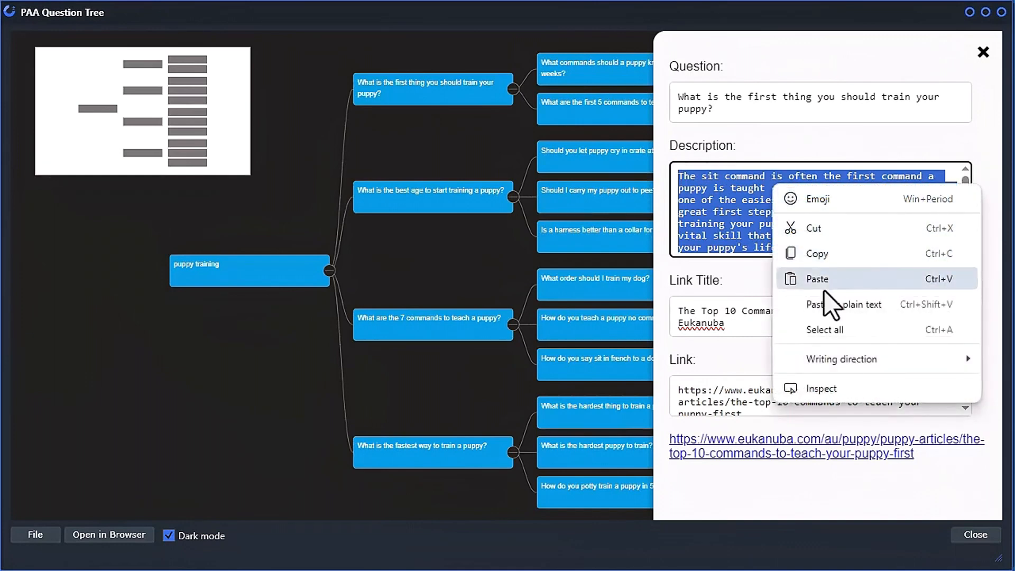
{"action": "left_click", "coordinate": [737, 230]}
{"action": "right_click", "coordinate": [735, 222]}
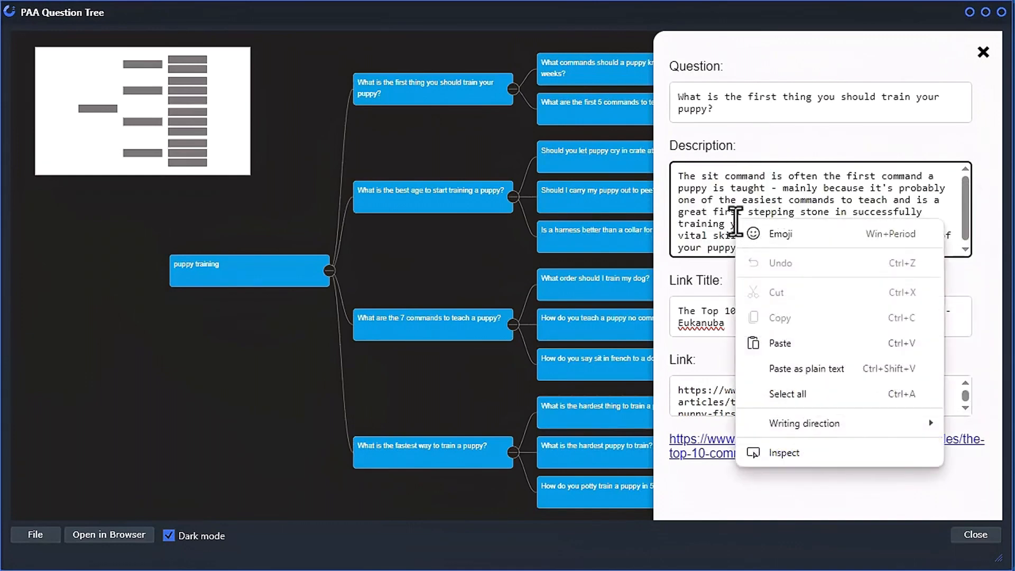
{"action": "left_click", "coordinate": [789, 393]}
{"action": "right_click", "coordinate": [730, 180]}
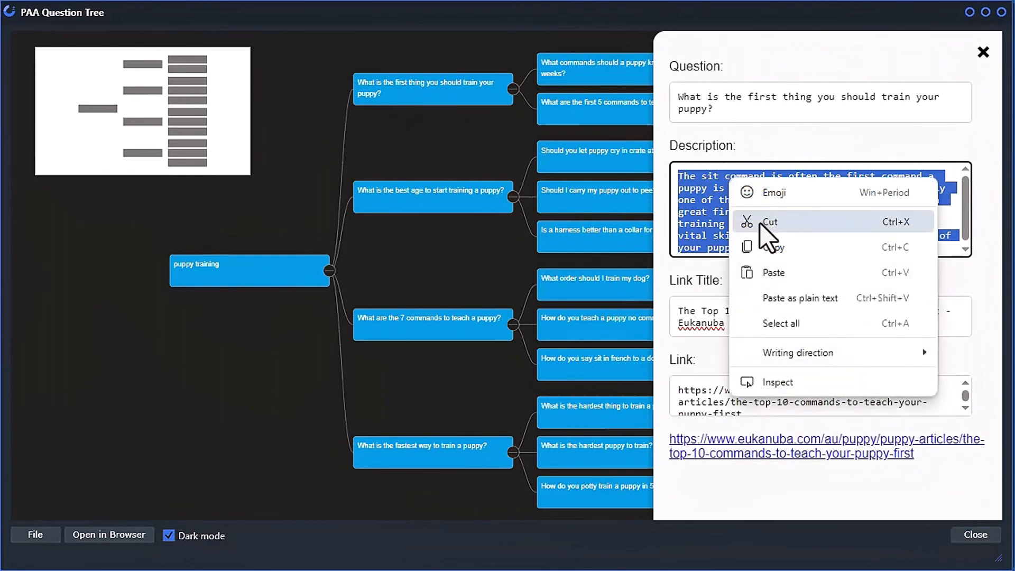
{"action": "key", "text": "Escape"}
{"action": "left_click", "coordinate": [839, 212]}
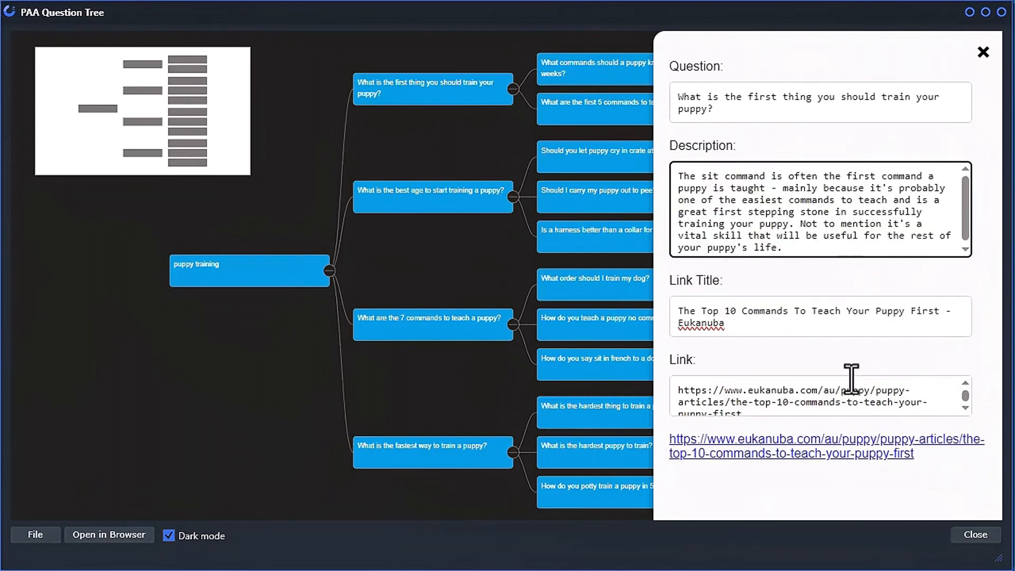
{"action": "left_click", "coordinate": [249, 383]}
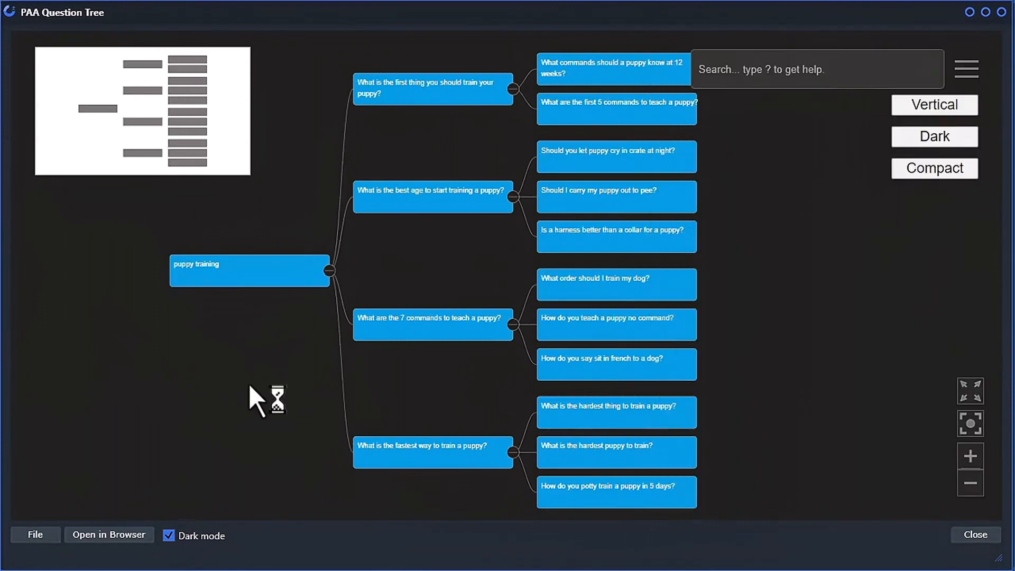
Browse details for the 'no' command, crate crying, 12-week commands, carrying to pee and harness questions, then close them
{"action": "left_click", "coordinate": [601, 318]}
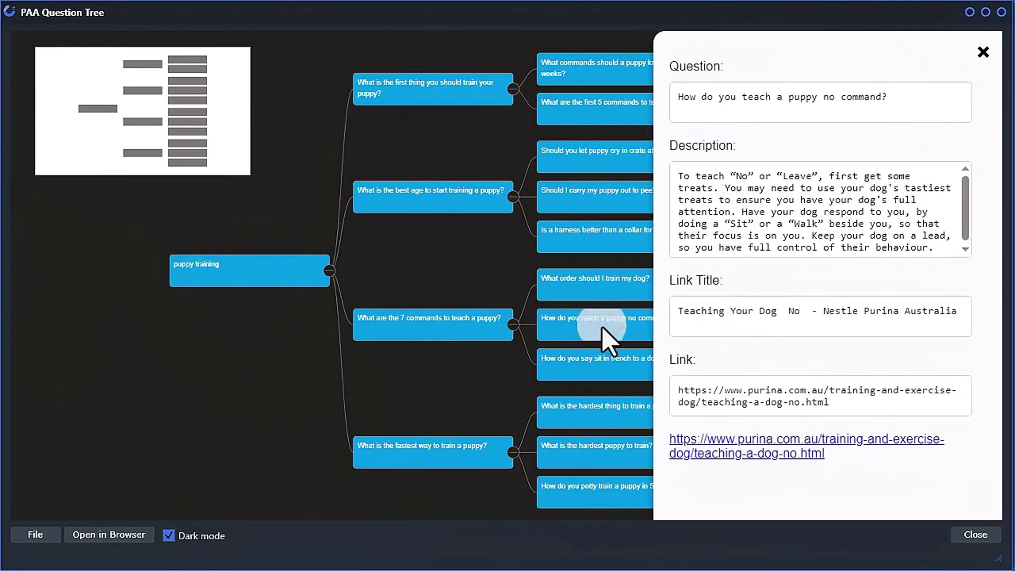
{"action": "left_click", "coordinate": [594, 152]}
{"action": "left_click", "coordinate": [603, 68]}
{"action": "left_click", "coordinate": [596, 194]}
{"action": "left_click", "coordinate": [596, 234]}
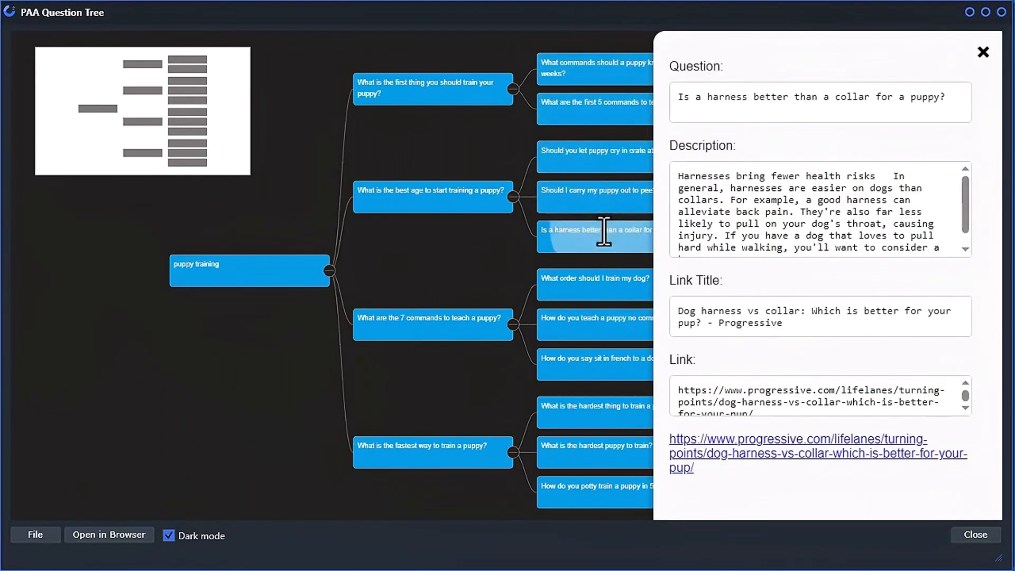
{"action": "left_click", "coordinate": [983, 53]}
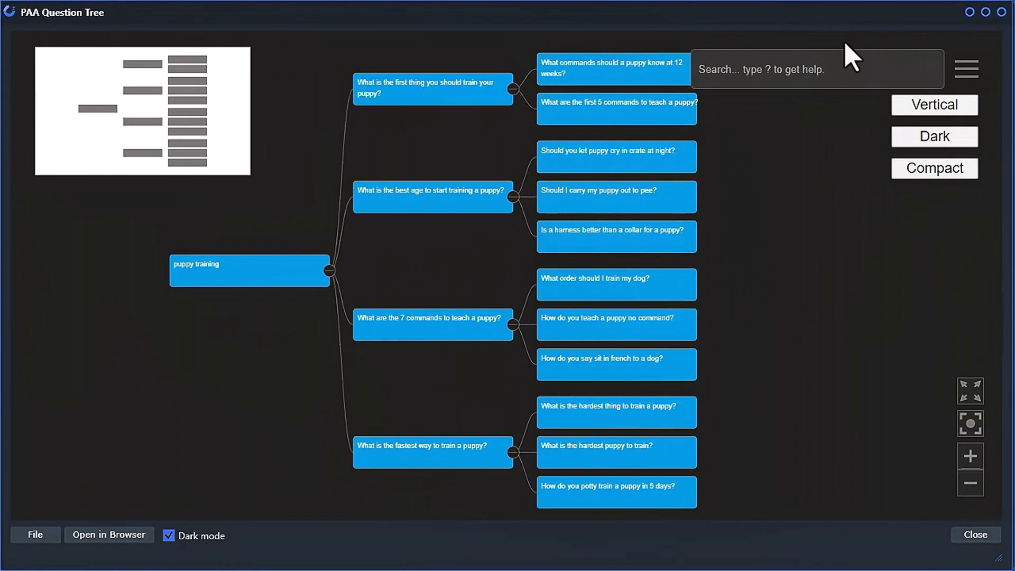
Search the tree for 'comman', jump to 'How do you teach a puppy no command?', then close the results
{"action": "left_click", "coordinate": [813, 75]}
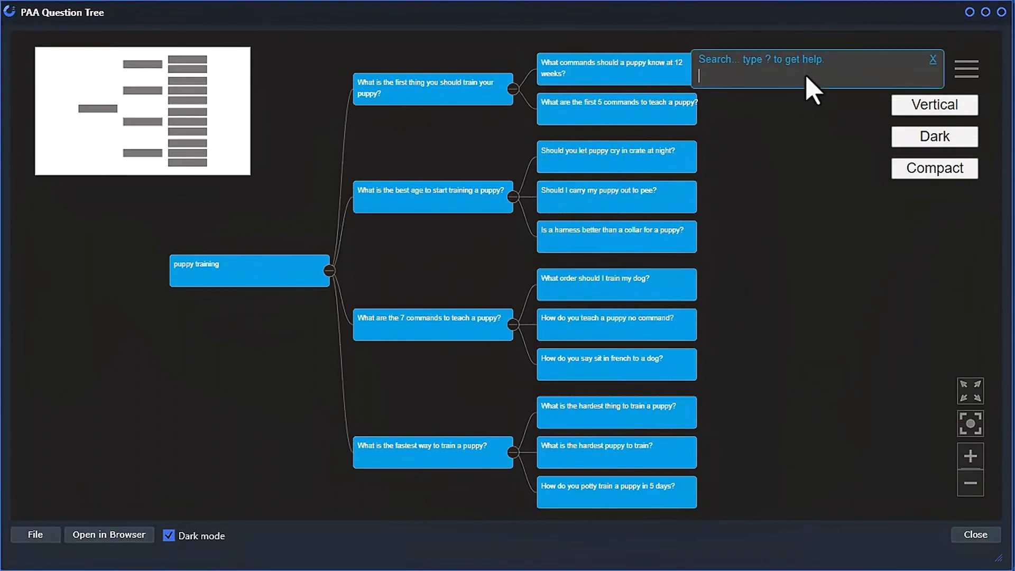
{"action": "type", "text": "comman"}
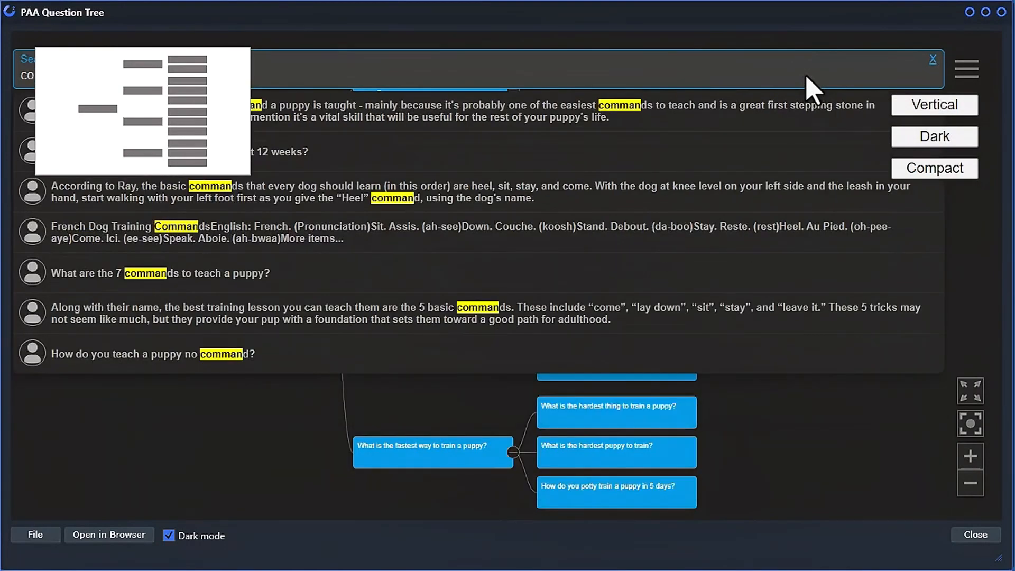
{"action": "left_click", "coordinate": [253, 354]}
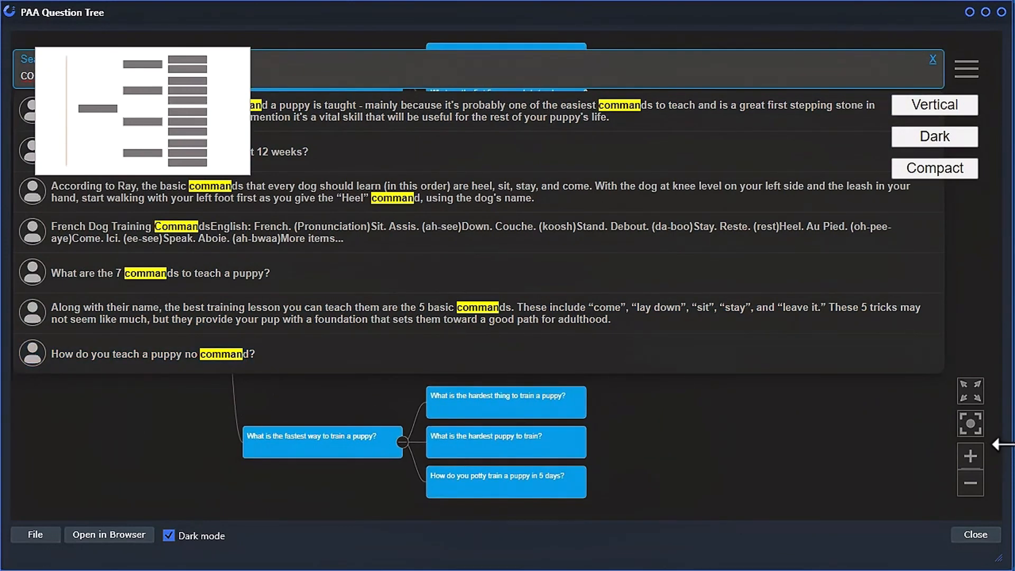
{"action": "left_click_drag", "start_coordinate": [1003, 444], "coordinate": [1014, 444]}
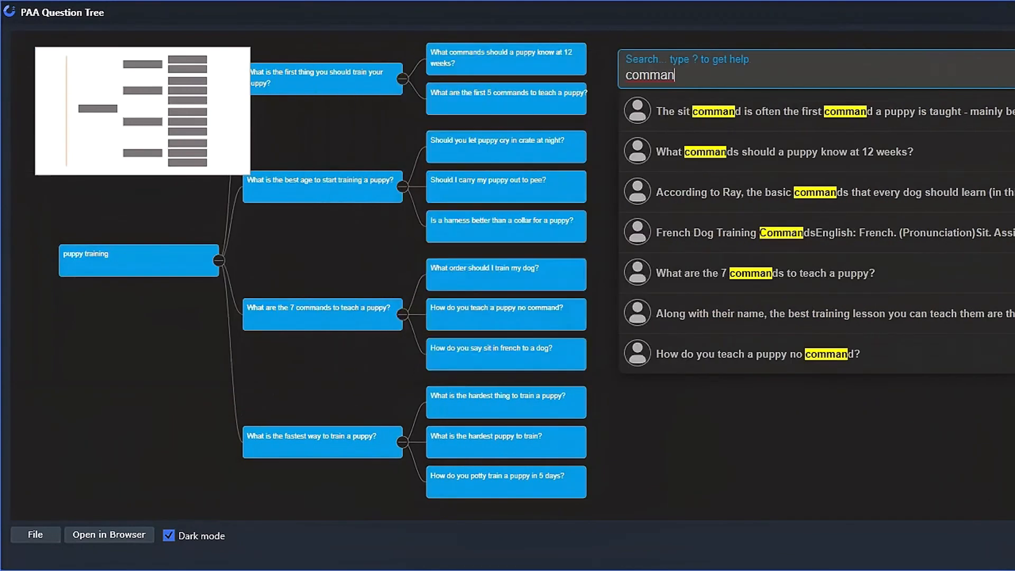
{"action": "left_click", "coordinate": [699, 354]}
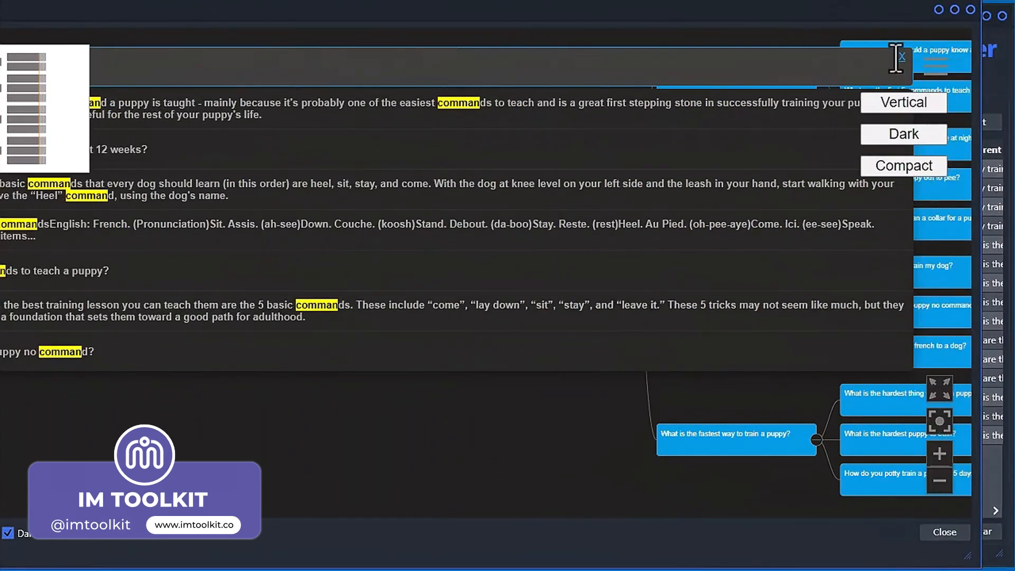
{"action": "left_click", "coordinate": [902, 56]}
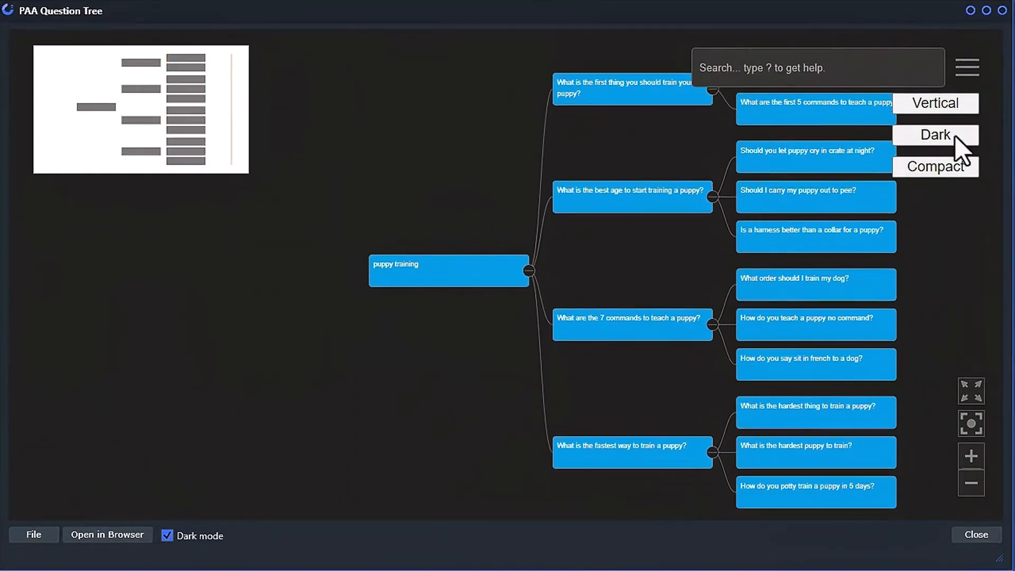
Cycle the tree between top-down, compact grid and left-to-right layouts
{"action": "left_click", "coordinate": [935, 102]}
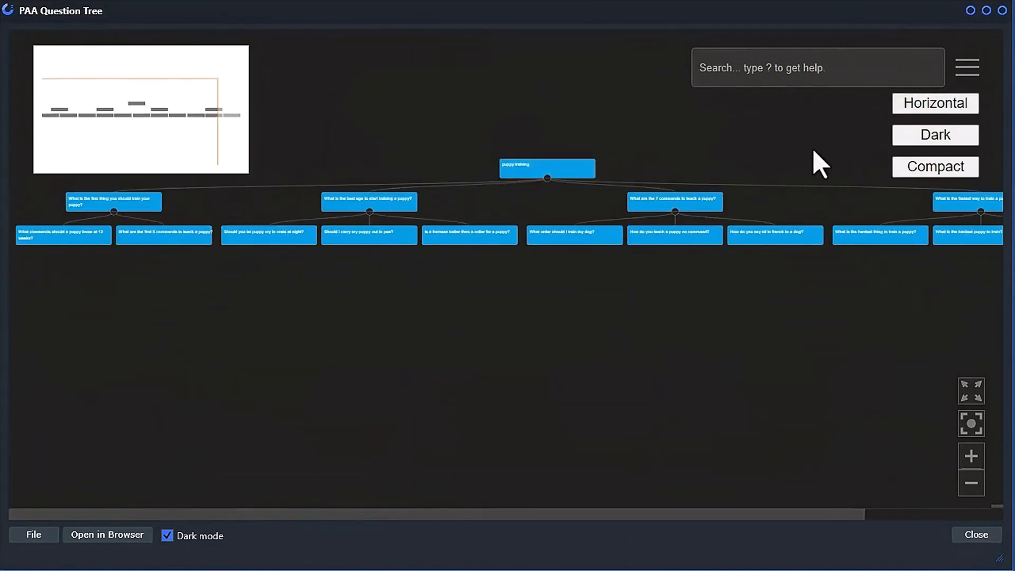
{"action": "left_click", "coordinate": [935, 102]}
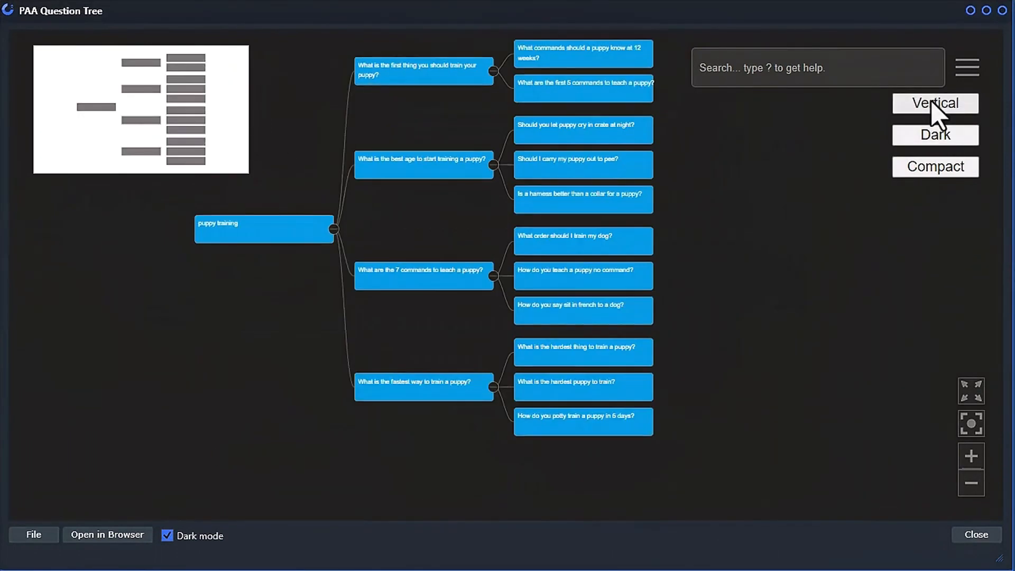
{"action": "left_click", "coordinate": [935, 102]}
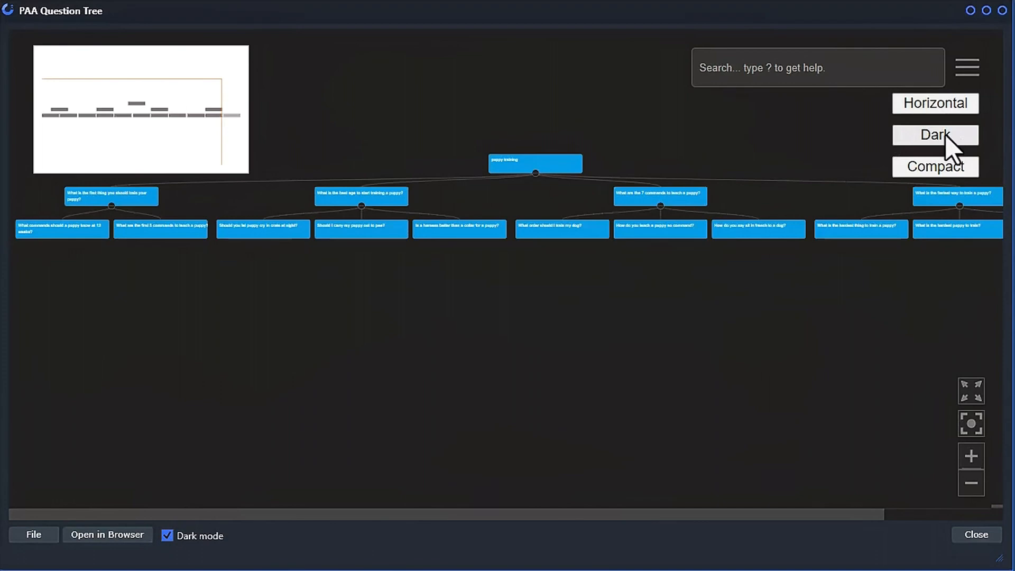
{"action": "left_click", "coordinate": [936, 166]}
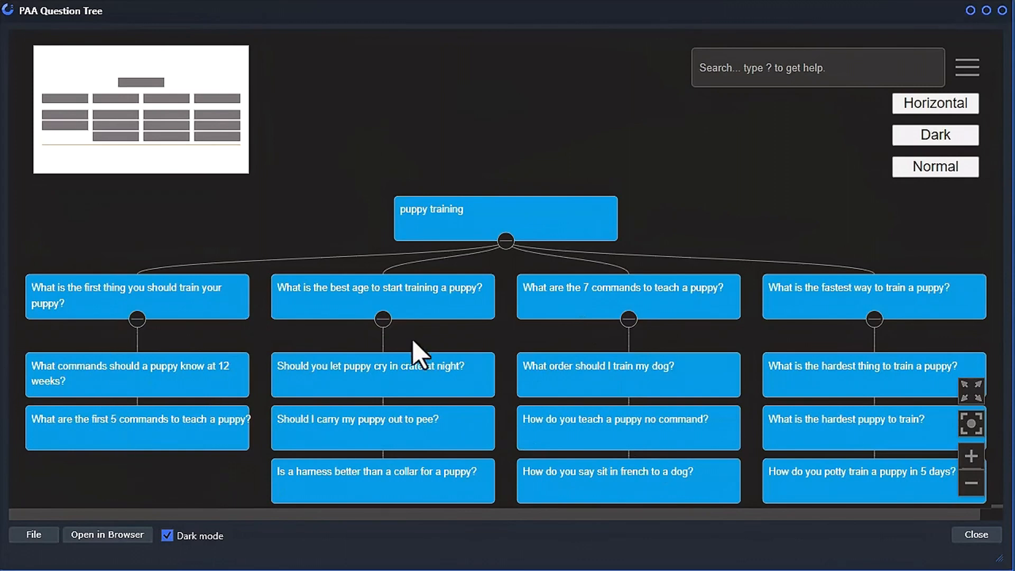
{"action": "left_click", "coordinate": [936, 103]}
{"action": "left_click_drag", "start_coordinate": [760, 419], "coordinate": [708, 436]}
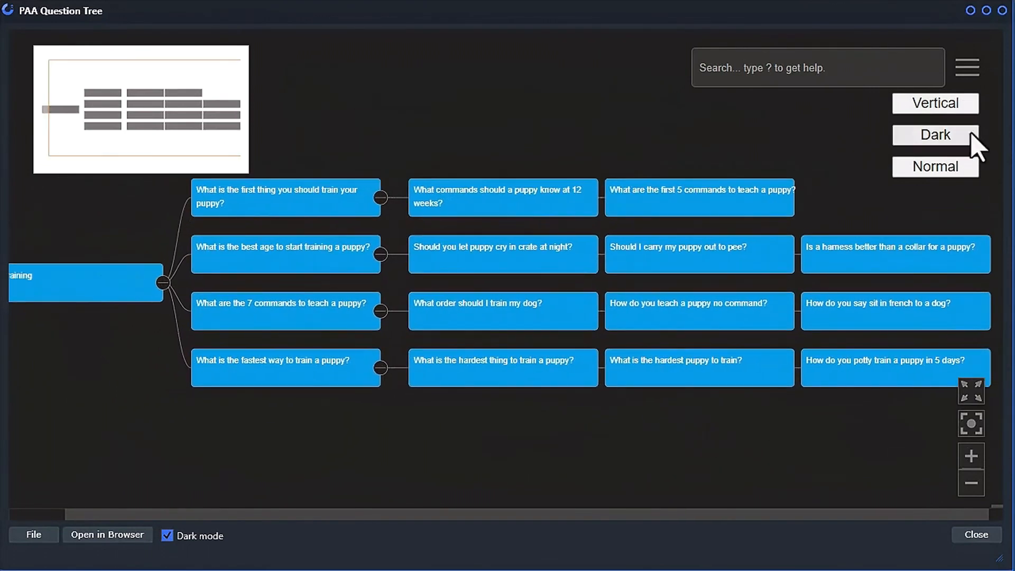
Toggle the light/dark theme back to dark and fit the whole tree into the view
{"action": "left_click", "coordinate": [936, 135]}
{"action": "left_click", "coordinate": [937, 136]}
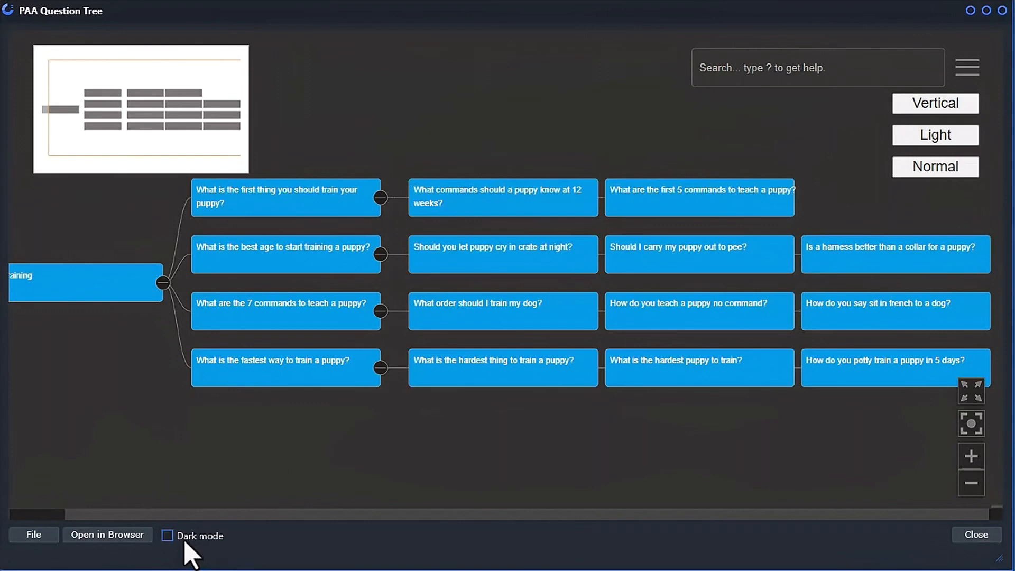
{"action": "left_click", "coordinate": [168, 535]}
{"action": "left_click", "coordinate": [167, 535]}
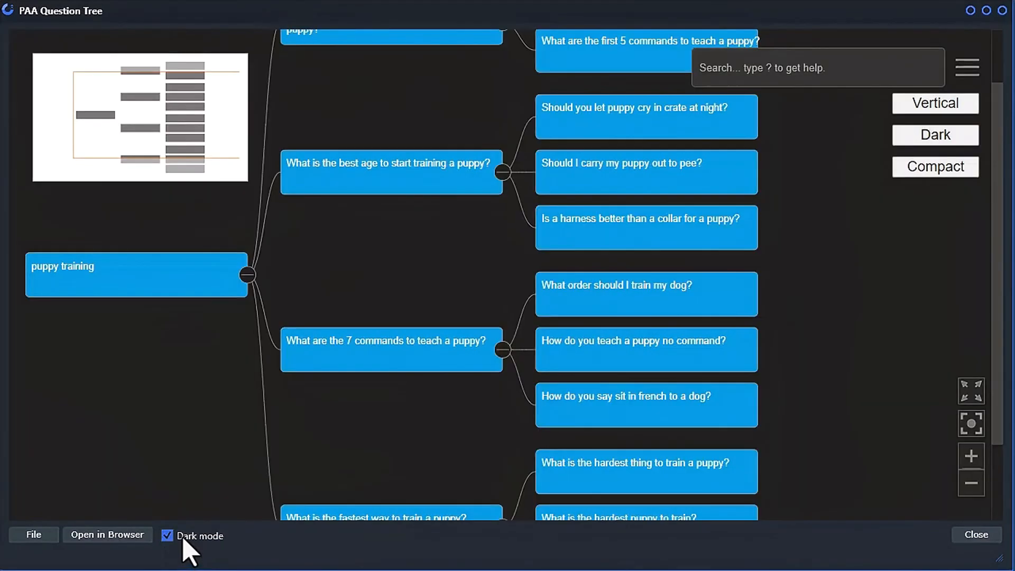
{"action": "scroll", "coordinate": [841, 357], "scroll_direction": "down", "scroll_amount": 3}
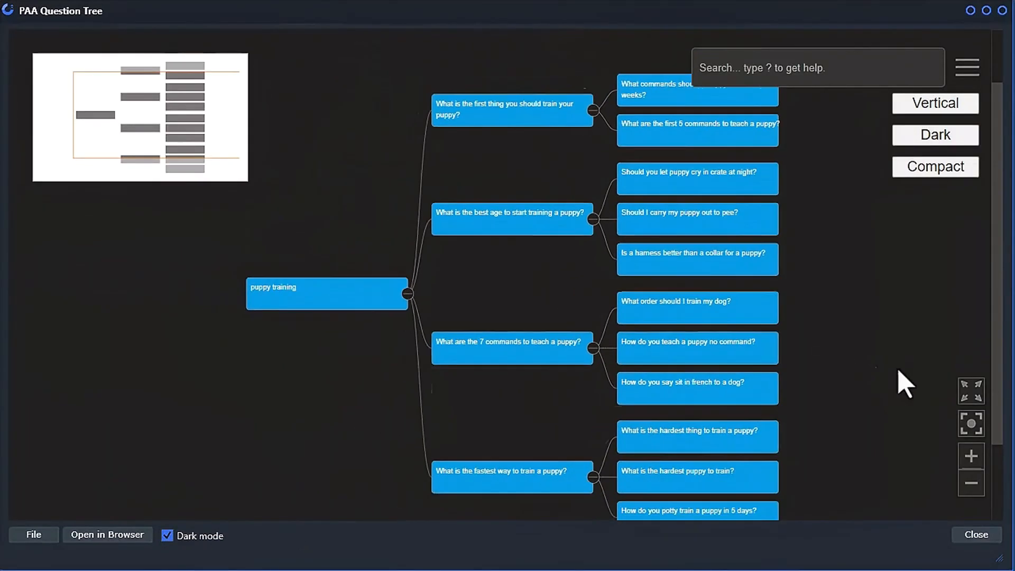
{"action": "left_click", "coordinate": [971, 422]}
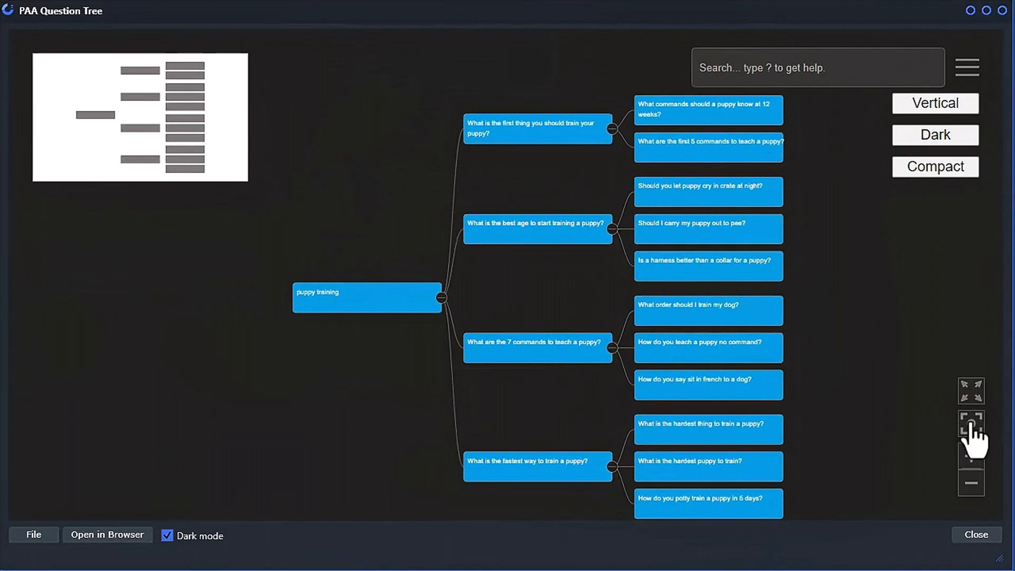
{"action": "left_click", "coordinate": [972, 423]}
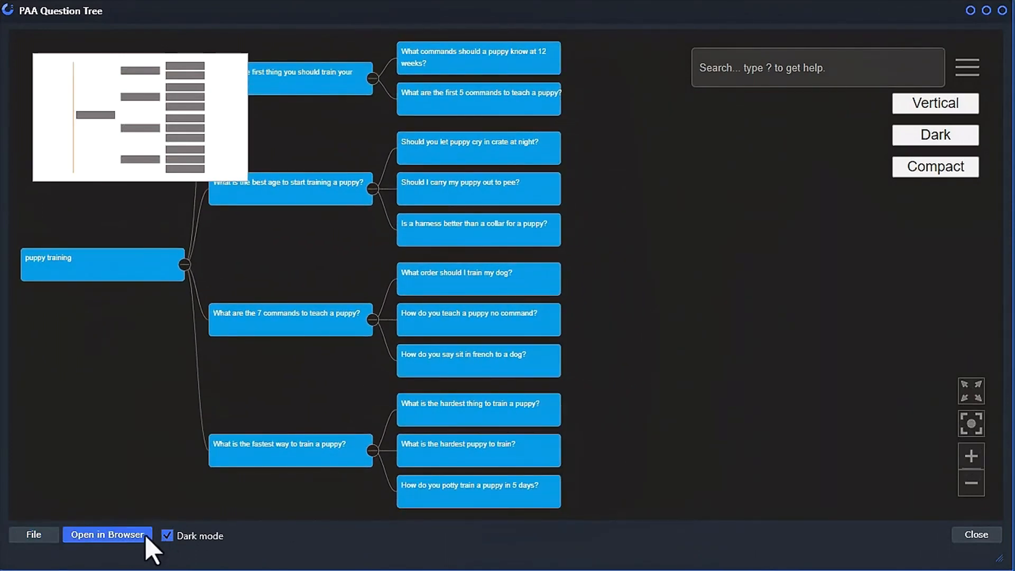
View the question tree in Chrome, pan around it and leave full-screen
{"action": "left_click", "coordinate": [107, 536]}
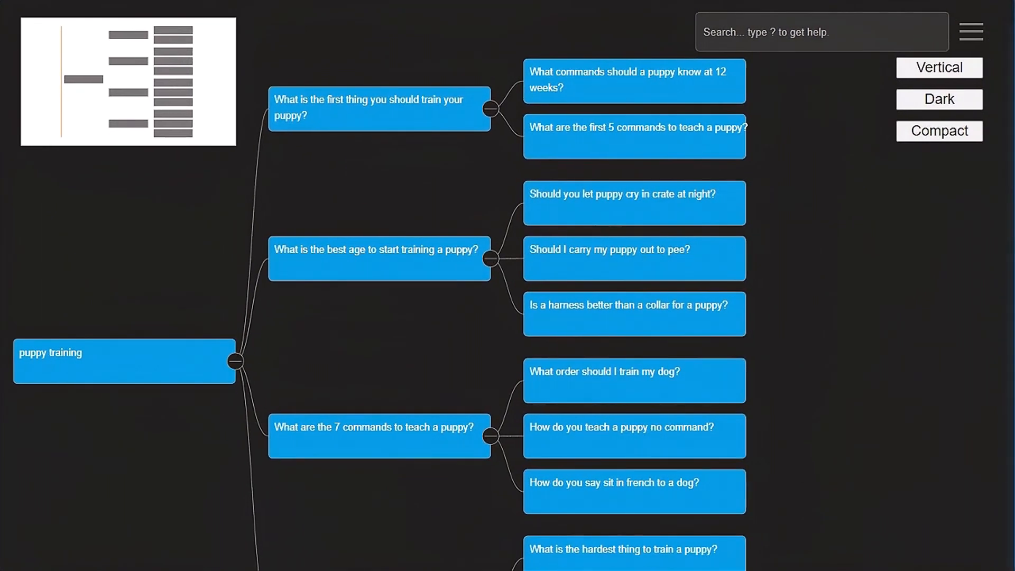
{"action": "left_click_drag", "start_coordinate": [828, 433], "coordinate": [840, 356]}
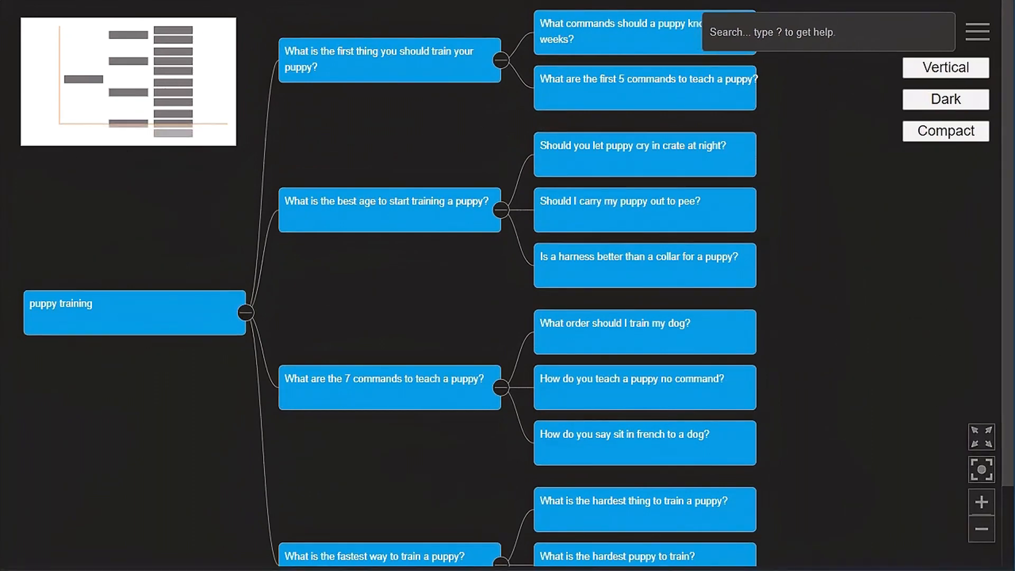
{"action": "key", "text": "F11"}
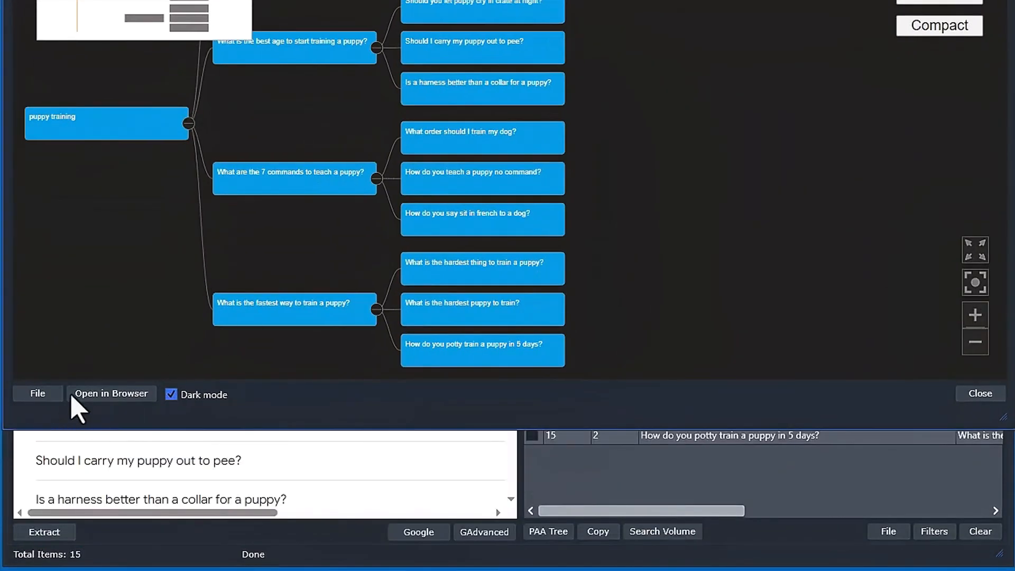
Save the tree as HTML file question-tree2.html
{"action": "left_click", "coordinate": [41, 395]}
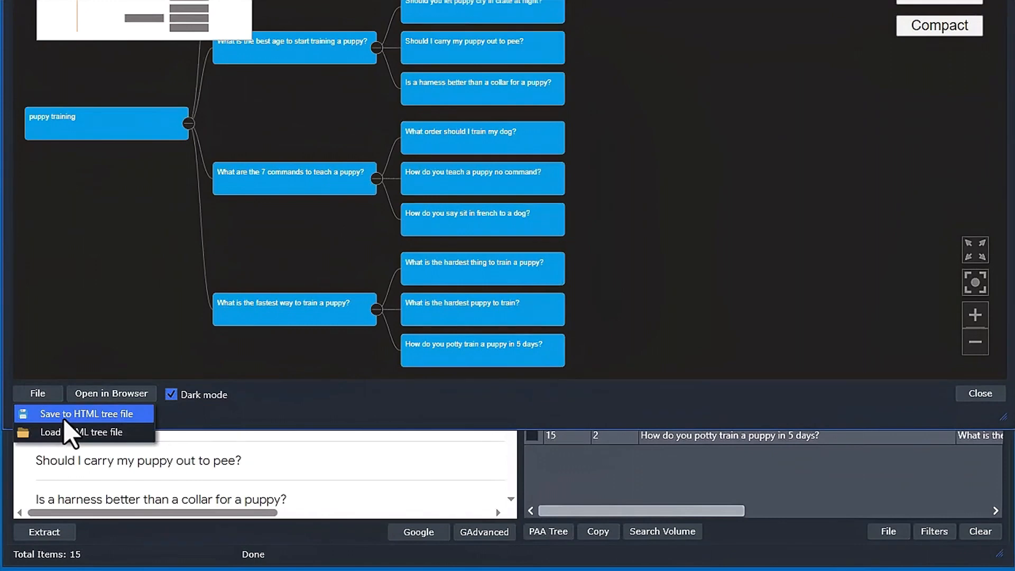
{"action": "left_click", "coordinate": [76, 414]}
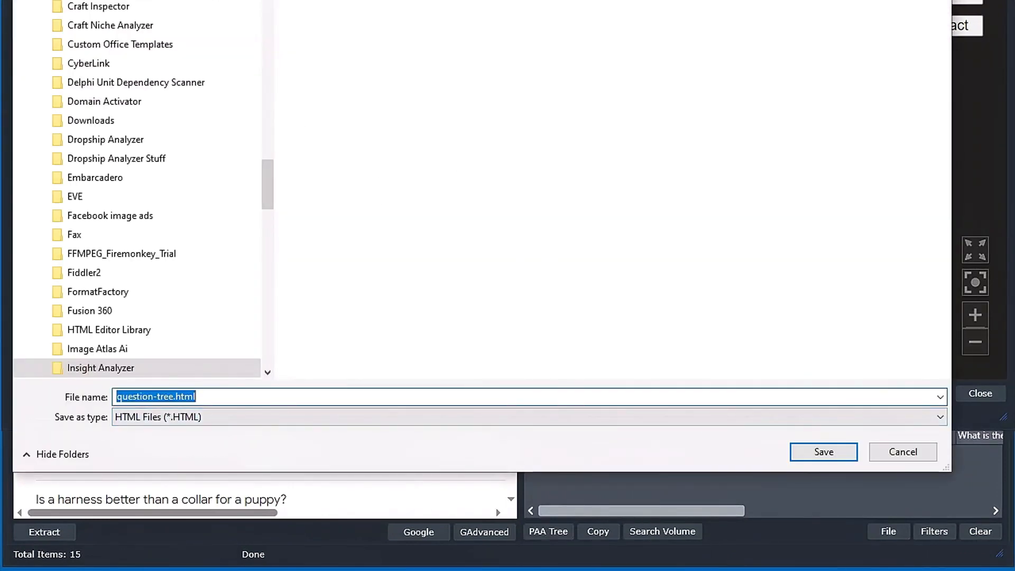
{"action": "left_click", "coordinate": [187, 455]}
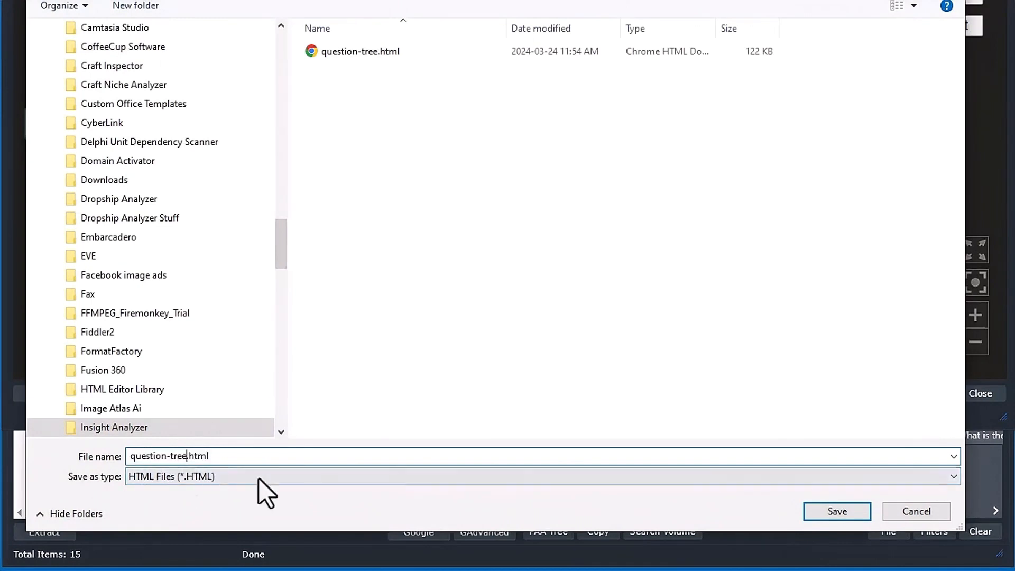
{"action": "type", "text": "2"}
{"action": "left_click", "coordinate": [836, 511]}
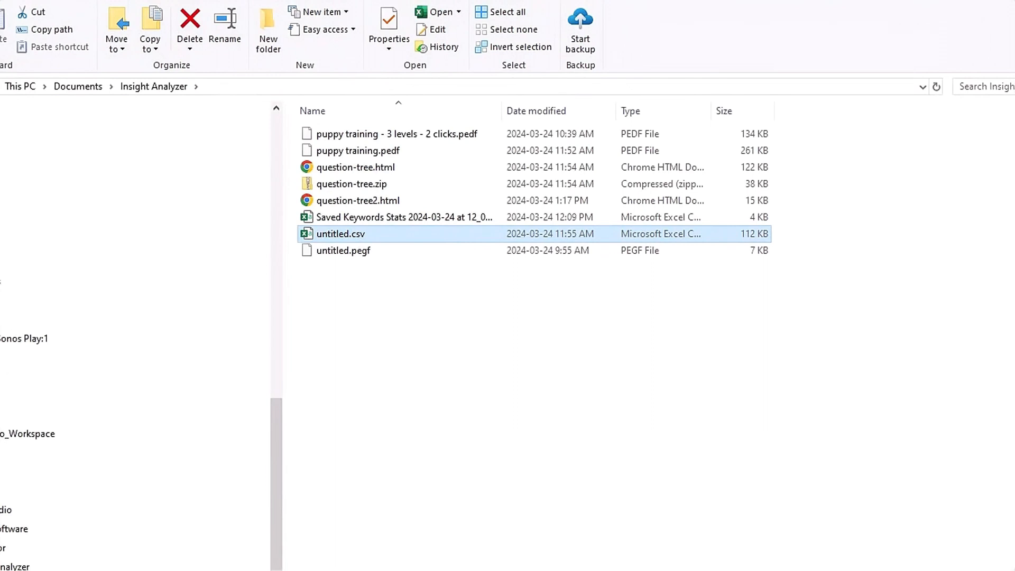
Compress question-tree2.html into question-tree2.zip in the same folder, keeping the default name
{"action": "left_click", "coordinate": [339, 200]}
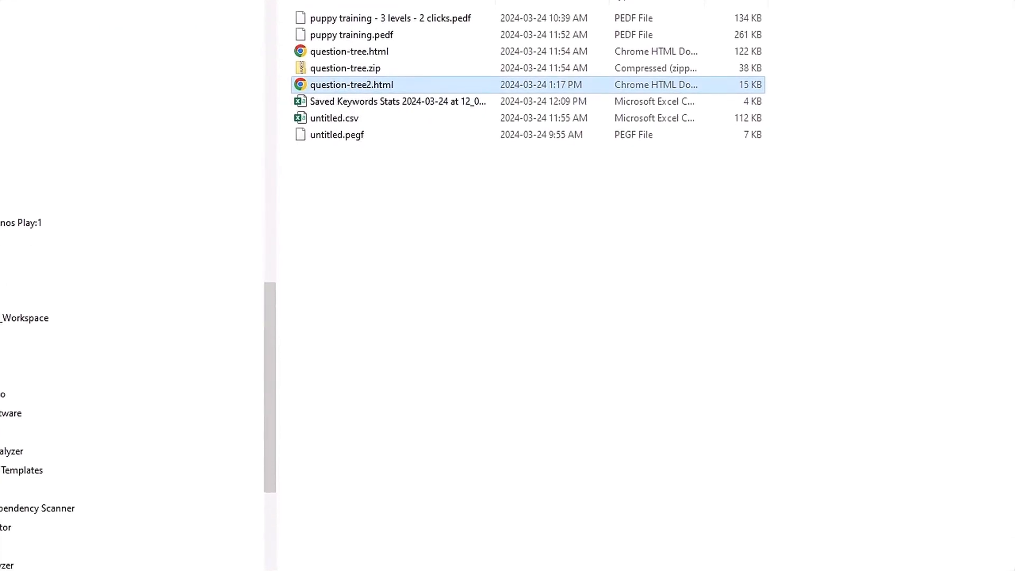
{"action": "right_click", "coordinate": [340, 88]}
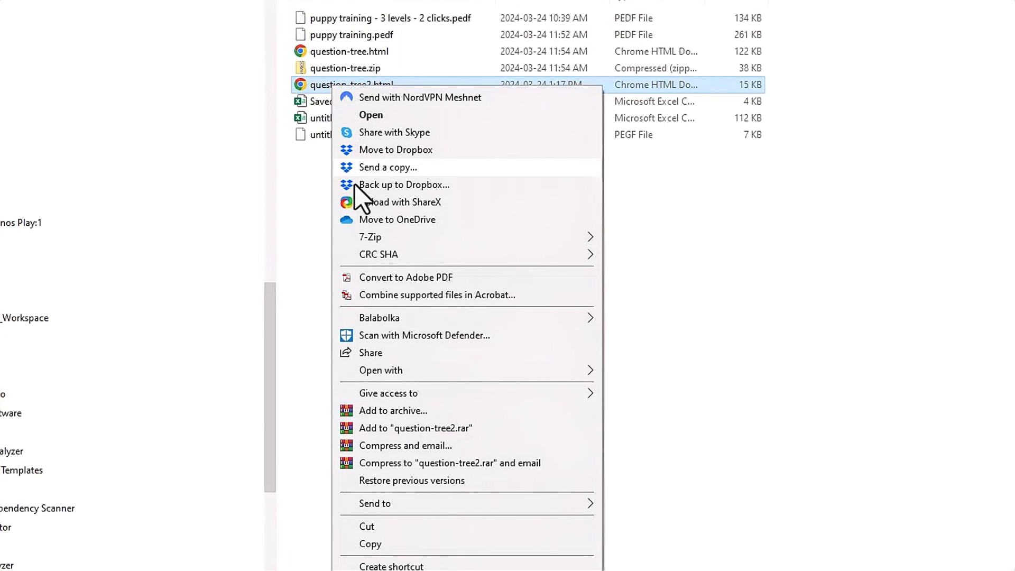
{"action": "mouse_move", "coordinate": [412, 504]}
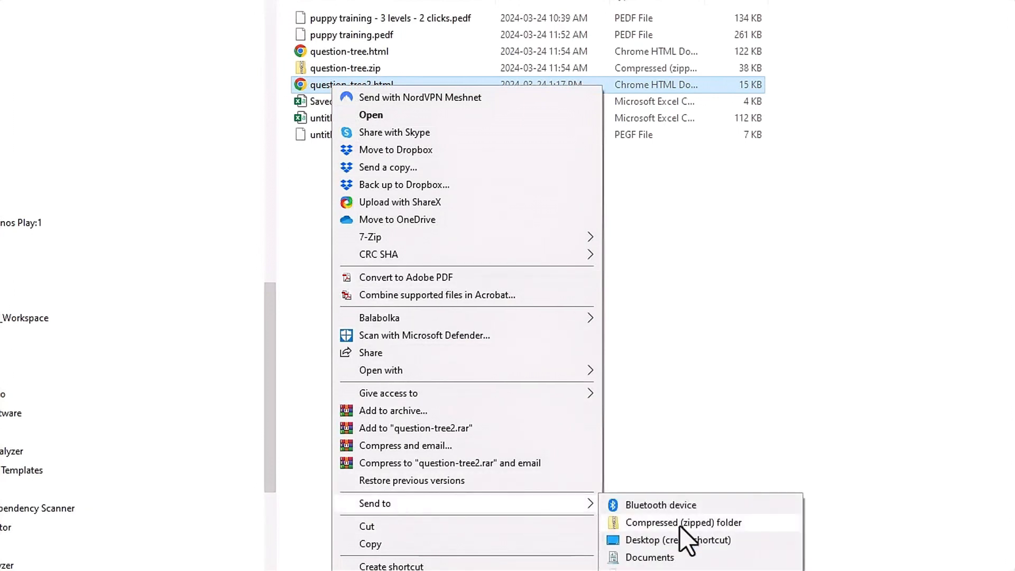
{"action": "left_click", "coordinate": [698, 524]}
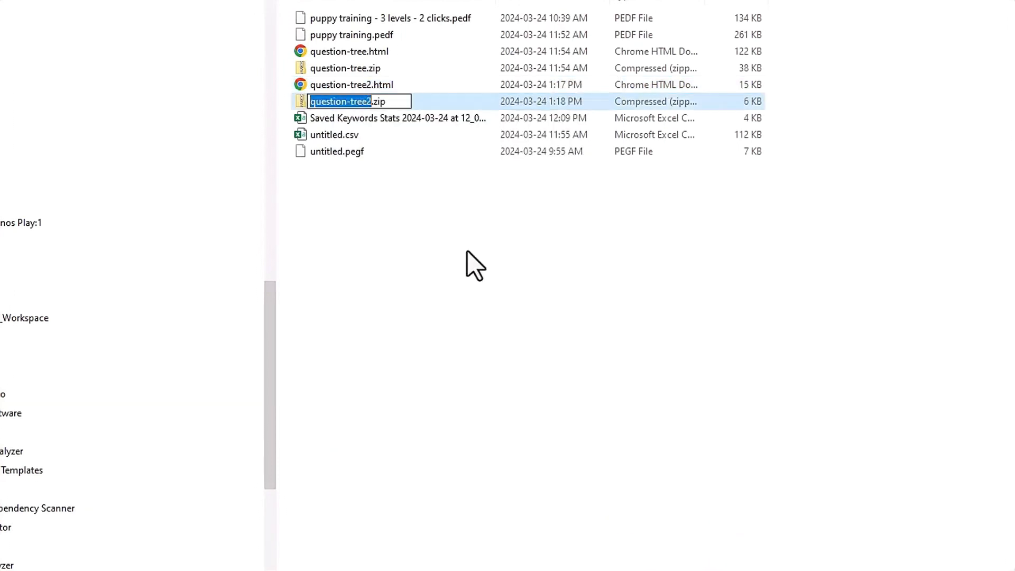
{"action": "key", "text": "Return"}
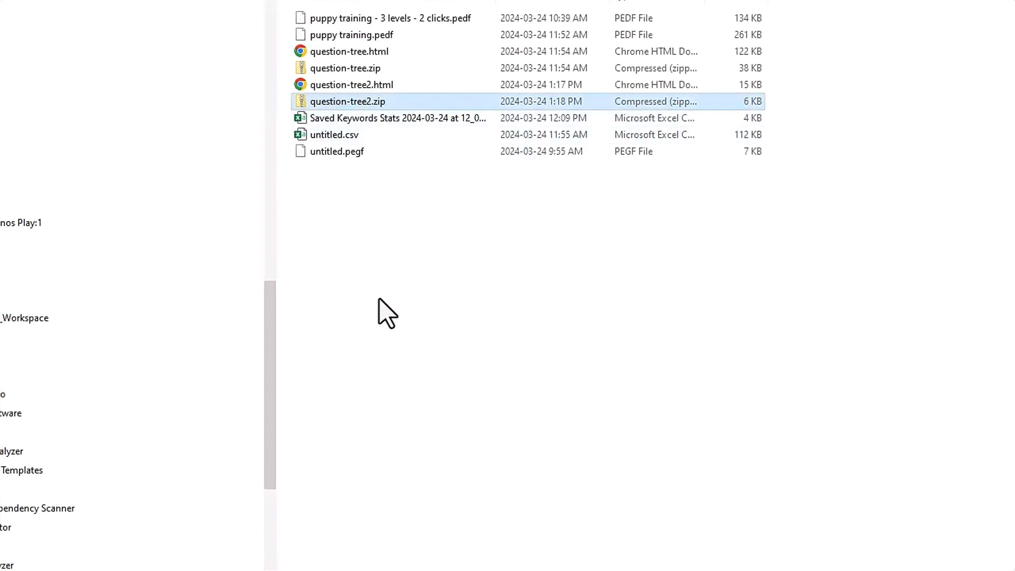
View question-tree2.html in Chrome, checking the harness and carry-out-to-pee question details, then close it
{"action": "double_click", "coordinate": [348, 89]}
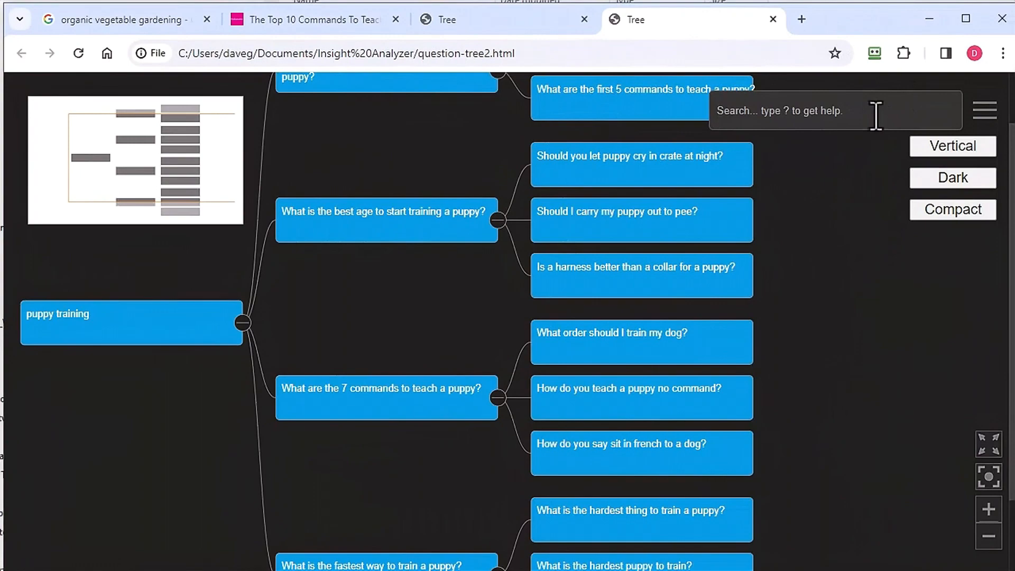
{"action": "scroll", "coordinate": [733, 365], "scroll_direction": "up", "scroll_amount": 3}
{"action": "left_click", "coordinate": [634, 333]}
{"action": "left_click", "coordinate": [594, 254]}
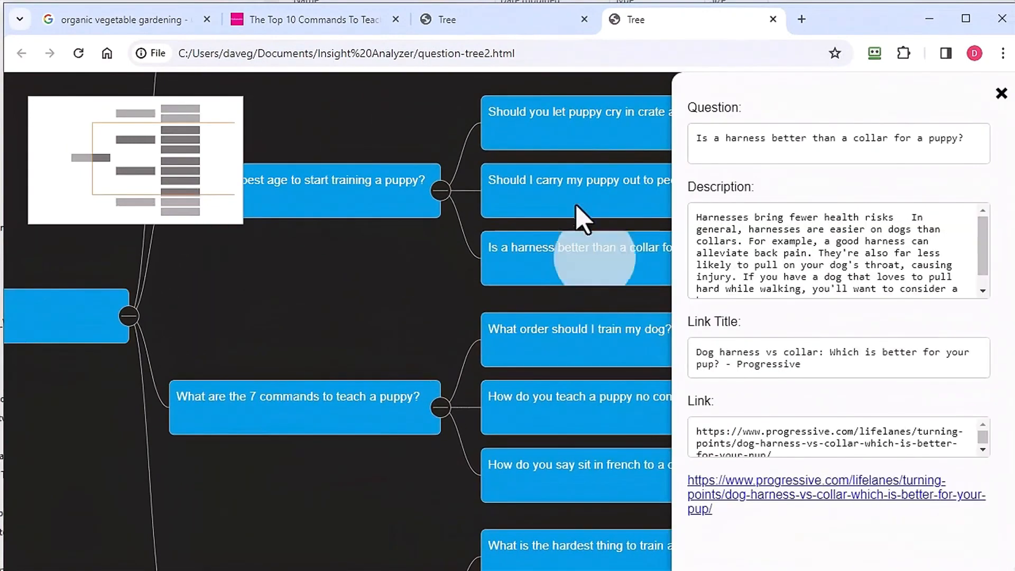
{"action": "left_click", "coordinate": [577, 190]}
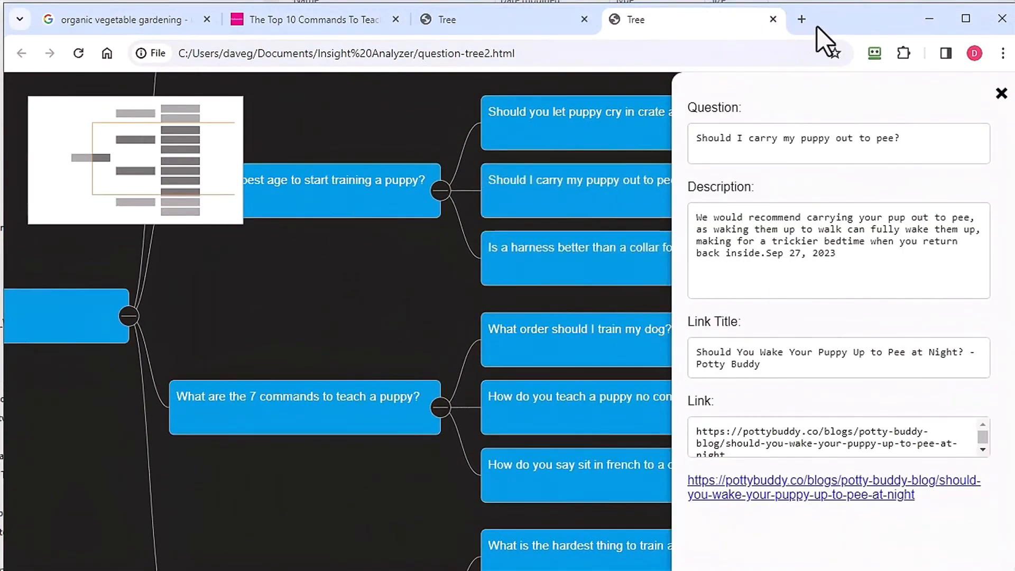
{"action": "left_click", "coordinate": [773, 19]}
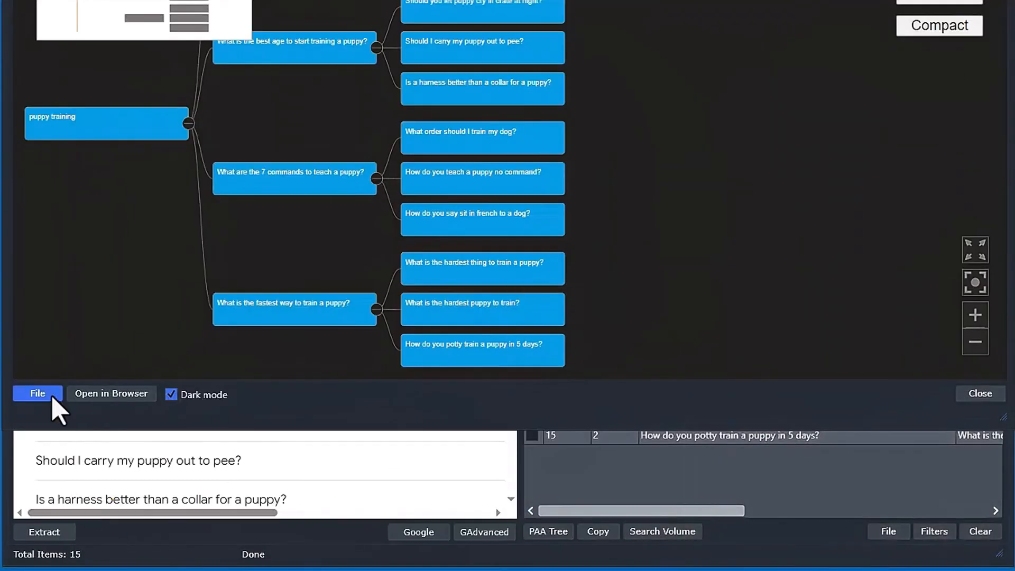
Load the saved question-tree.html into the tree viewer via Load HTML tree file
{"action": "left_click", "coordinate": [37, 394]}
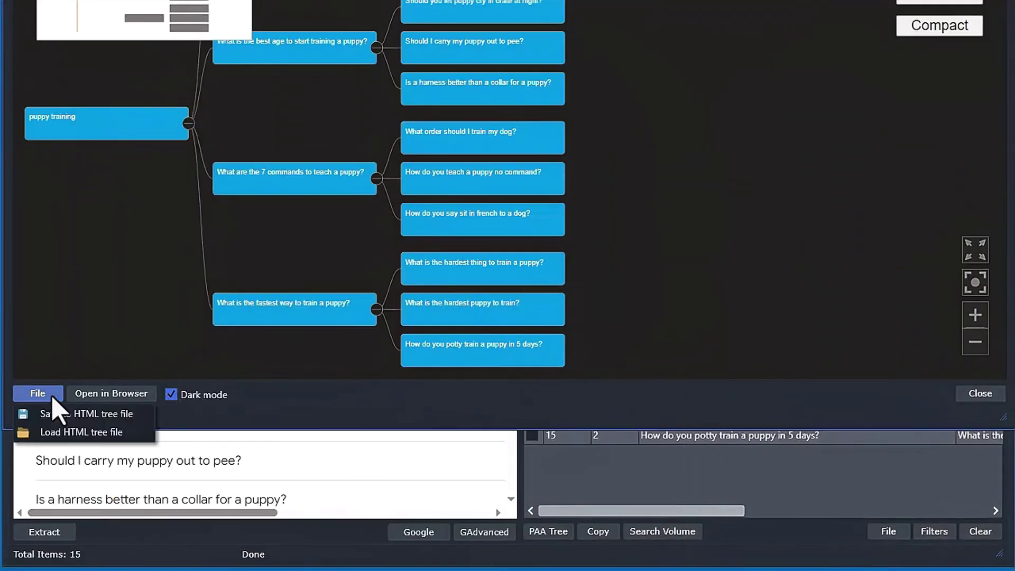
{"action": "left_click", "coordinate": [82, 432]}
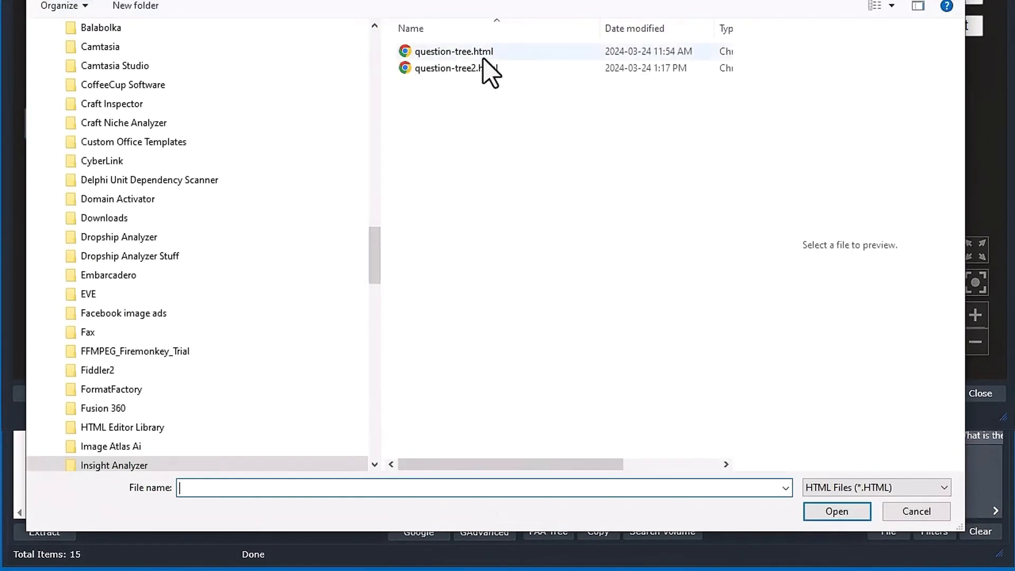
{"action": "double_click", "coordinate": [454, 51]}
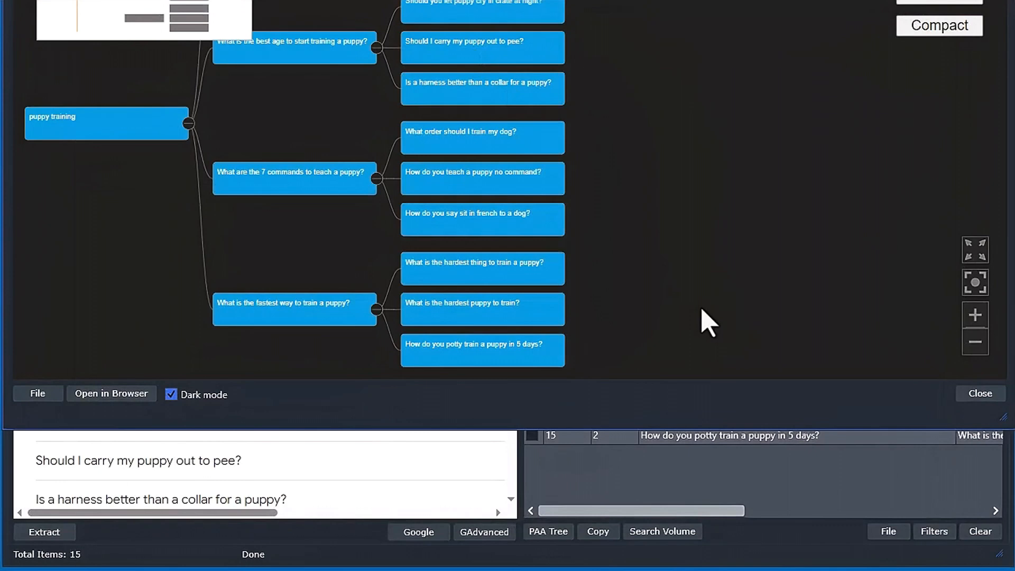
{"action": "scroll", "coordinate": [678, 199], "scroll_direction": "down", "scroll_amount": 5}
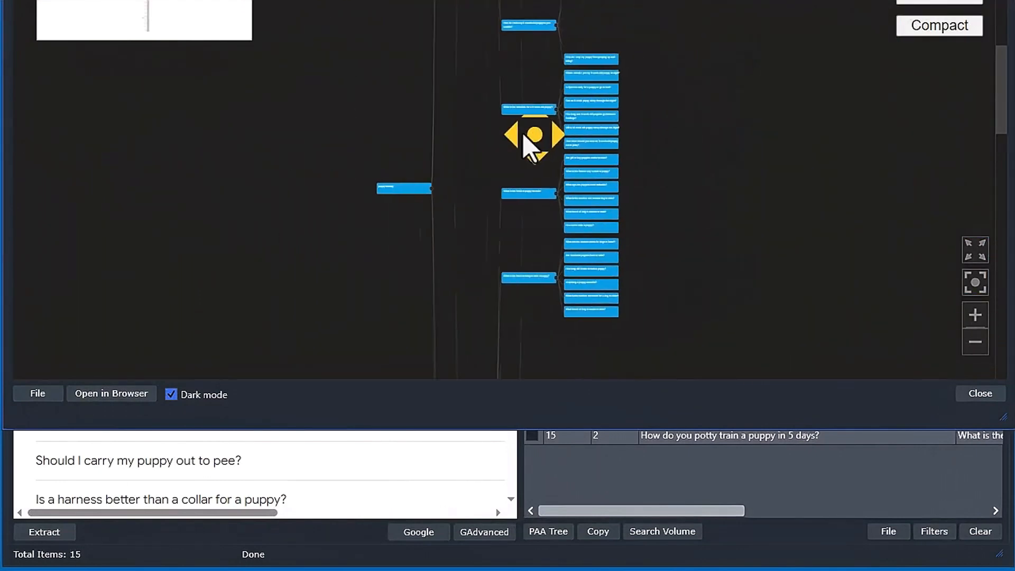
Expand a node, switch the tree to Compact layout, then close the tree window
{"action": "left_click", "coordinate": [531, 137]}
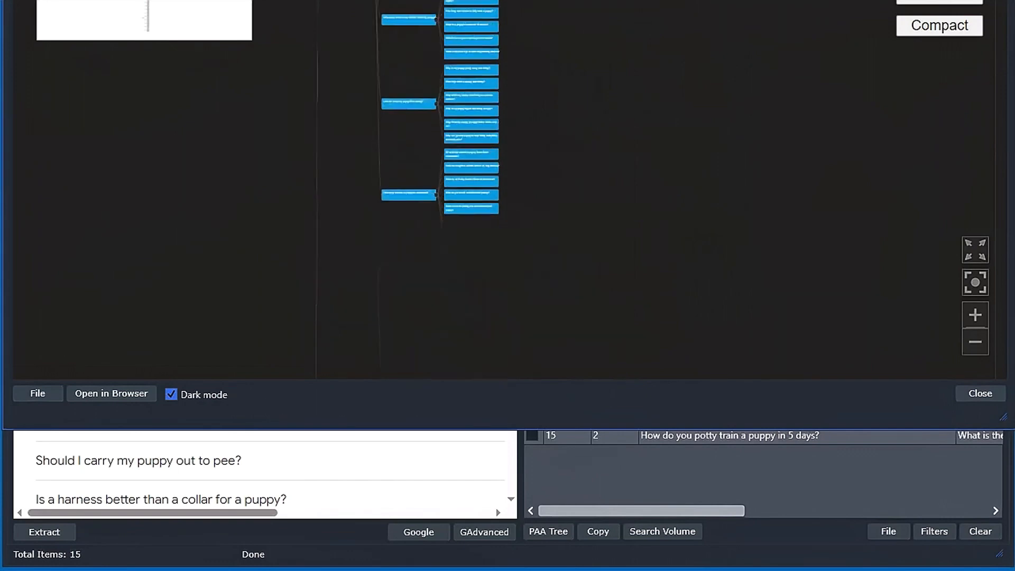
{"action": "left_click", "coordinate": [155, 24]}
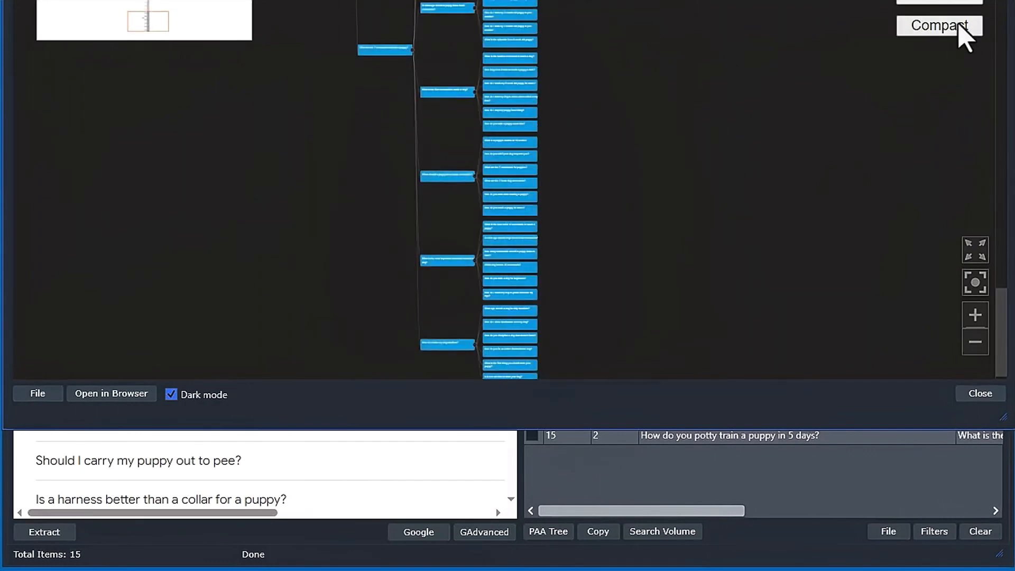
{"action": "left_click", "coordinate": [939, 26]}
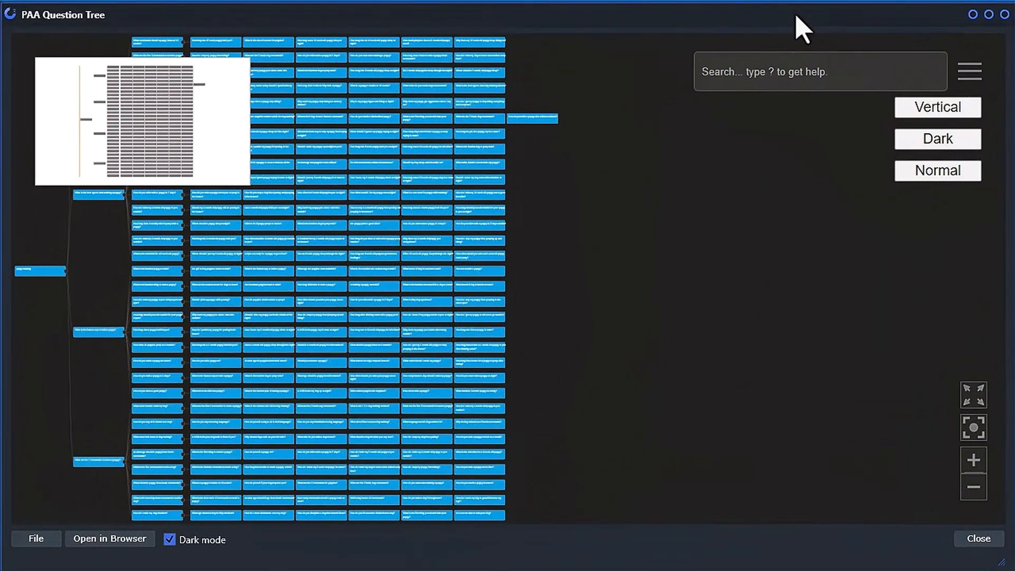
{"action": "left_click", "coordinate": [1003, 14]}
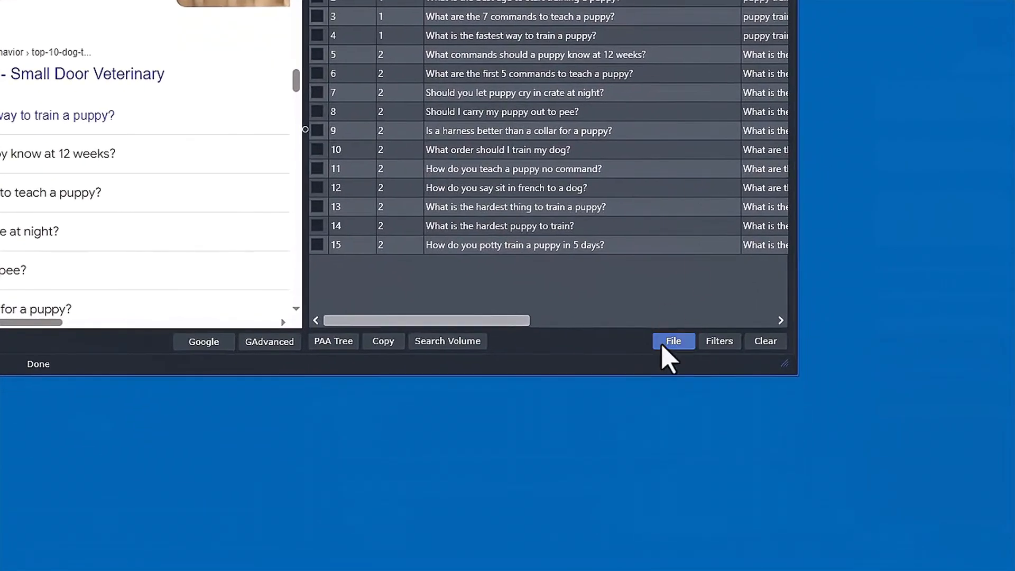
Show the PAA question tree from the file options, shift it into view, then close it
{"action": "left_click", "coordinate": [670, 345]}
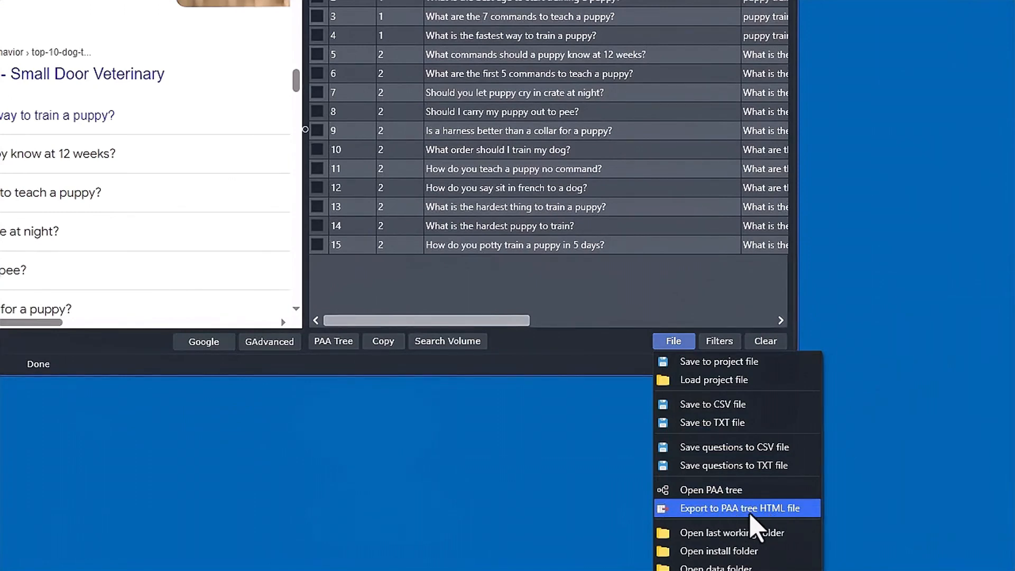
{"action": "left_click", "coordinate": [706, 492]}
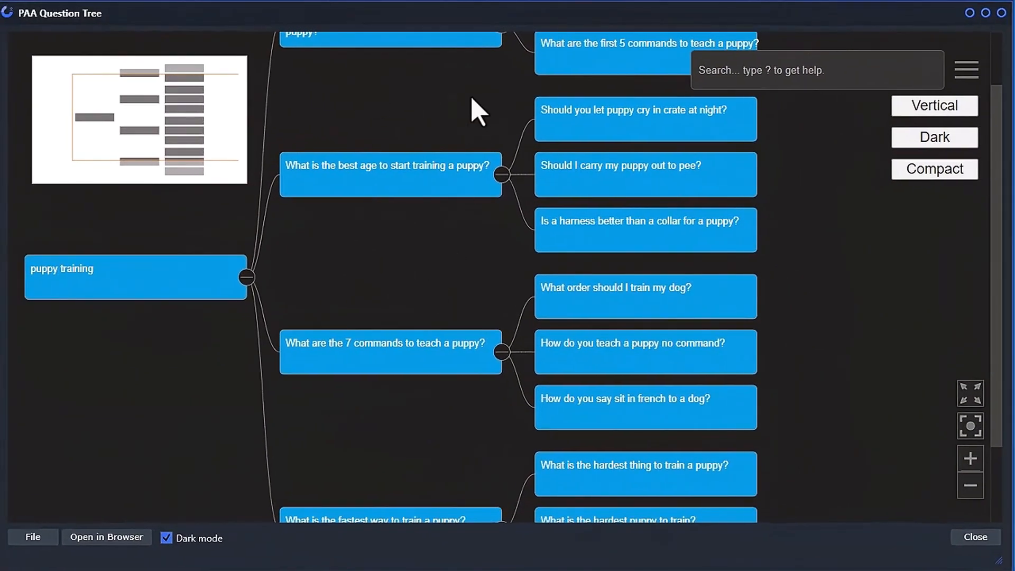
{"action": "left_click_drag", "start_coordinate": [478, 112], "coordinate": [482, 167]}
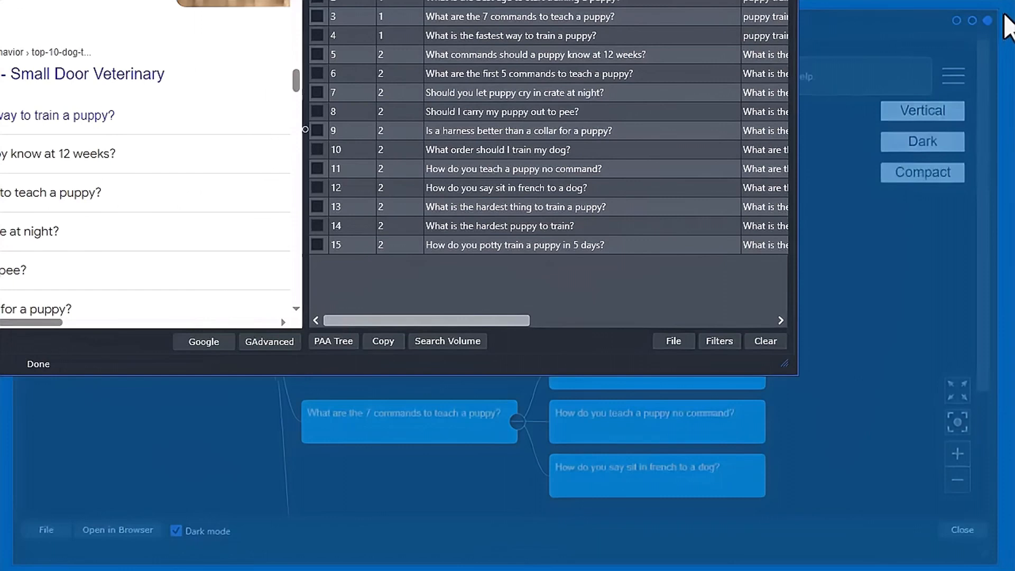
{"action": "left_click", "coordinate": [1005, 24]}
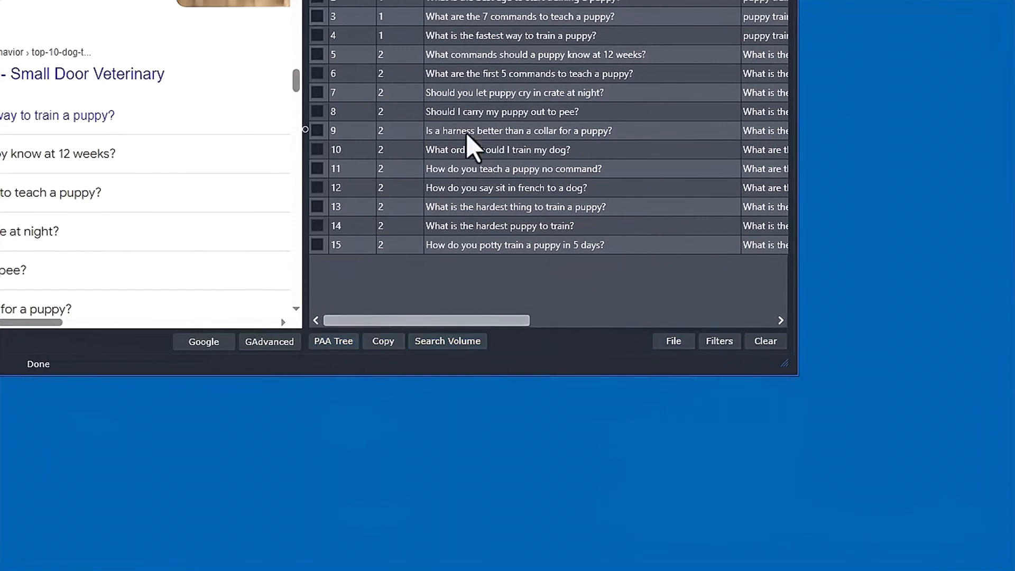
Reopen the PAA tree from a results-table row via PAA Tree > Open PAA tree
{"action": "right_click", "coordinate": [474, 50]}
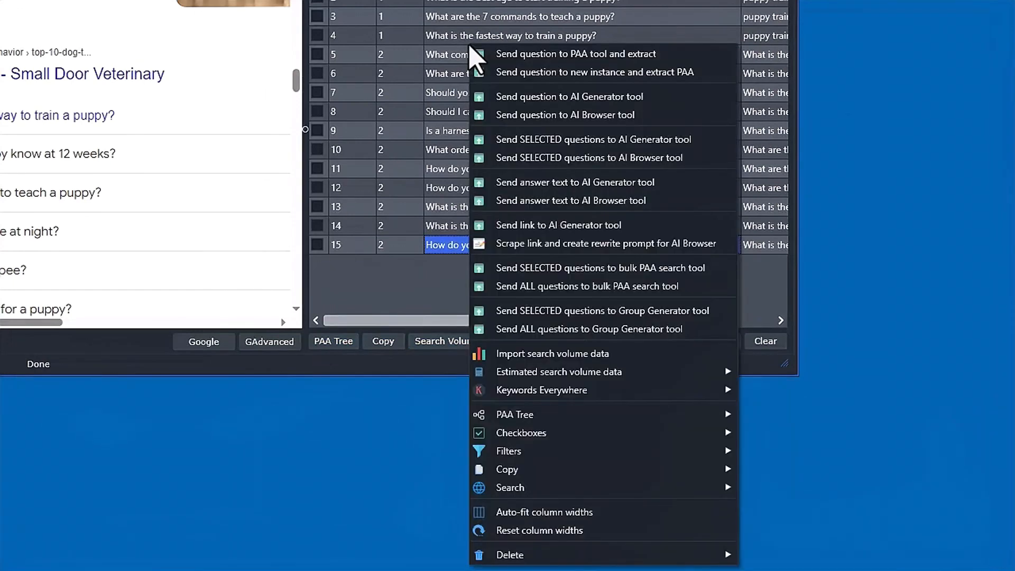
{"action": "mouse_move", "coordinate": [524, 414]}
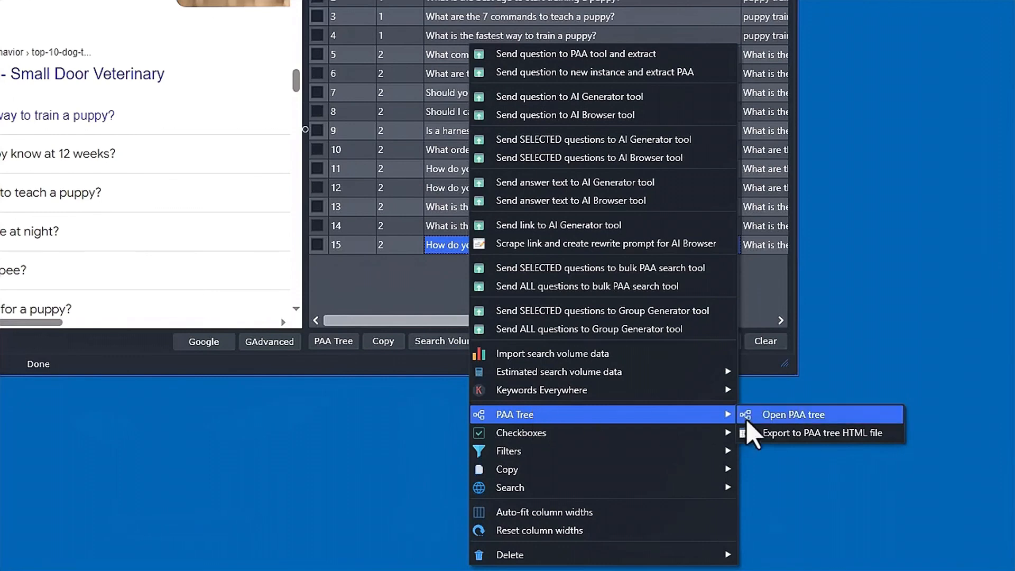
{"action": "left_click", "coordinate": [789, 414]}
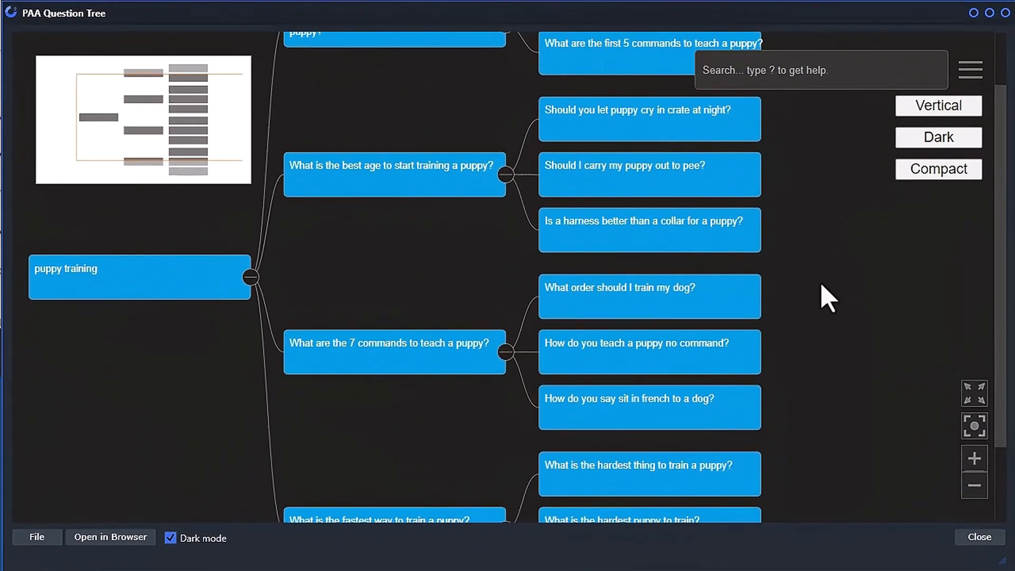
{"action": "scroll", "coordinate": [824, 298], "scroll_direction": "down", "scroll_amount": 3}
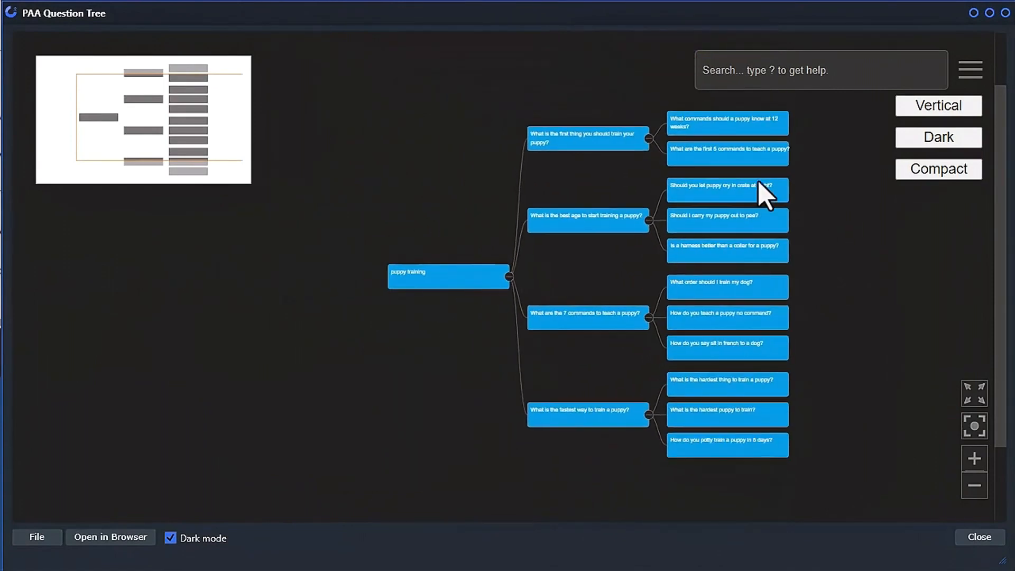
{"action": "scroll", "coordinate": [795, 236], "scroll_direction": "up", "scroll_amount": 2}
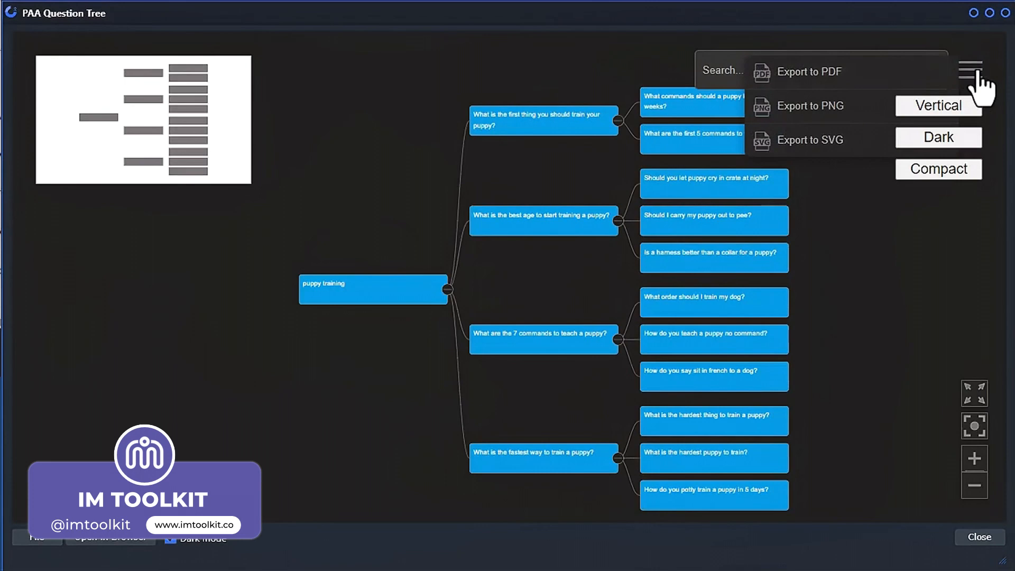
Export the question tree to PDF and check the whole mind map in the PDF viewer
{"action": "left_click", "coordinate": [829, 79]}
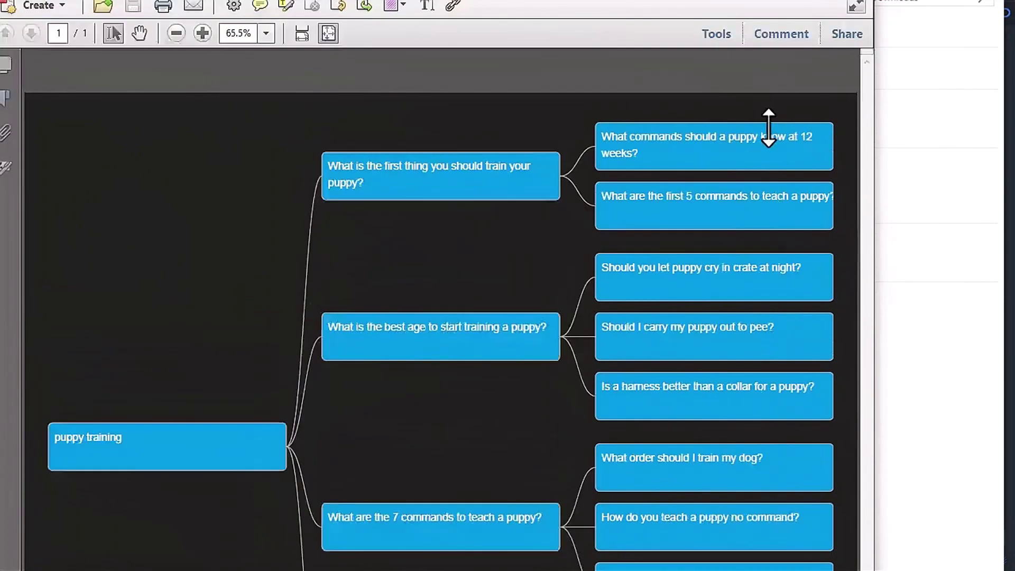
{"action": "left_click_drag", "start_coordinate": [770, 125], "coordinate": [729, 193]}
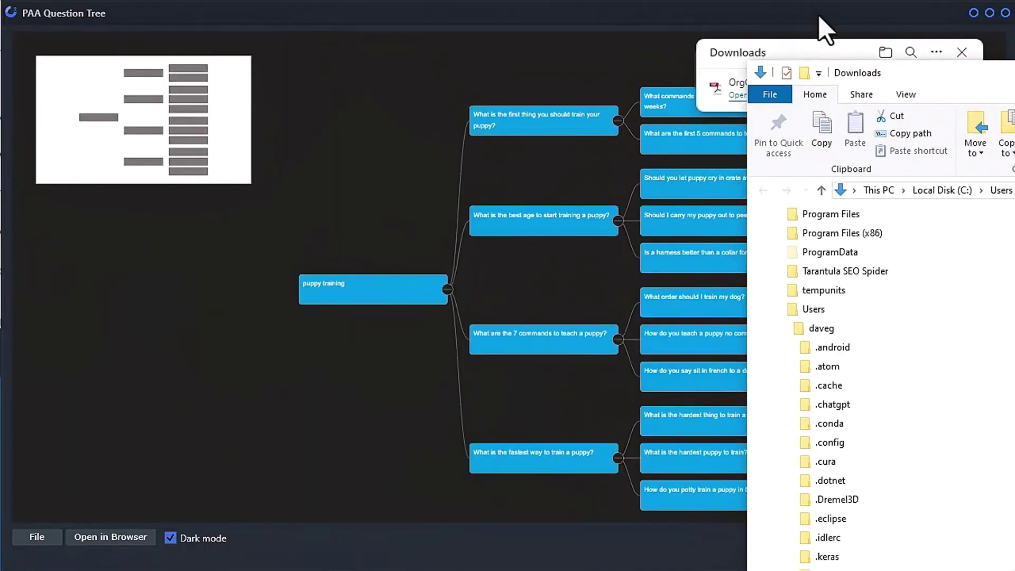
{"action": "left_click", "coordinate": [824, 24]}
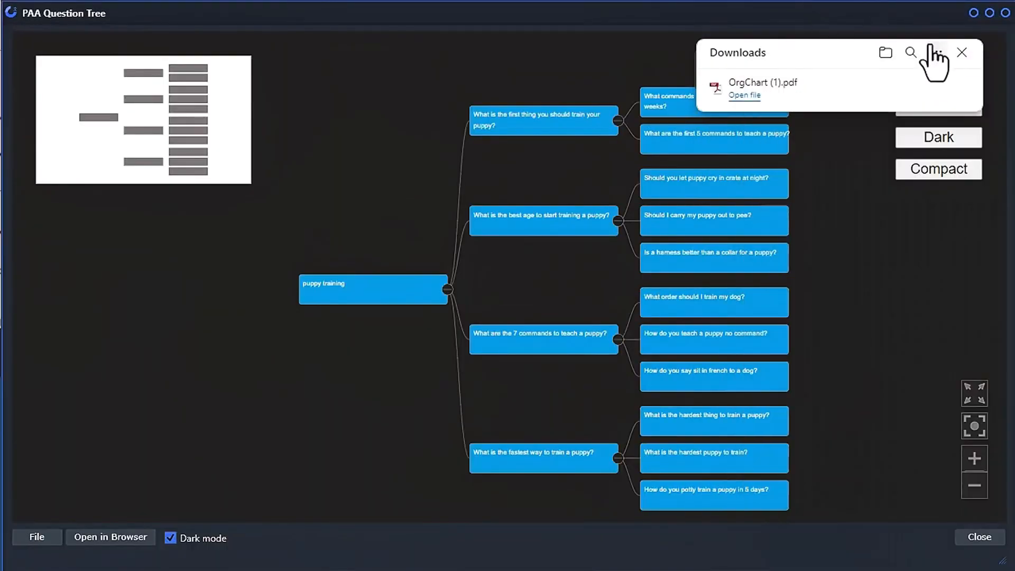
{"action": "left_click", "coordinate": [962, 52]}
Export the question tree as a PNG image from the export menu
{"action": "left_click", "coordinate": [971, 70]}
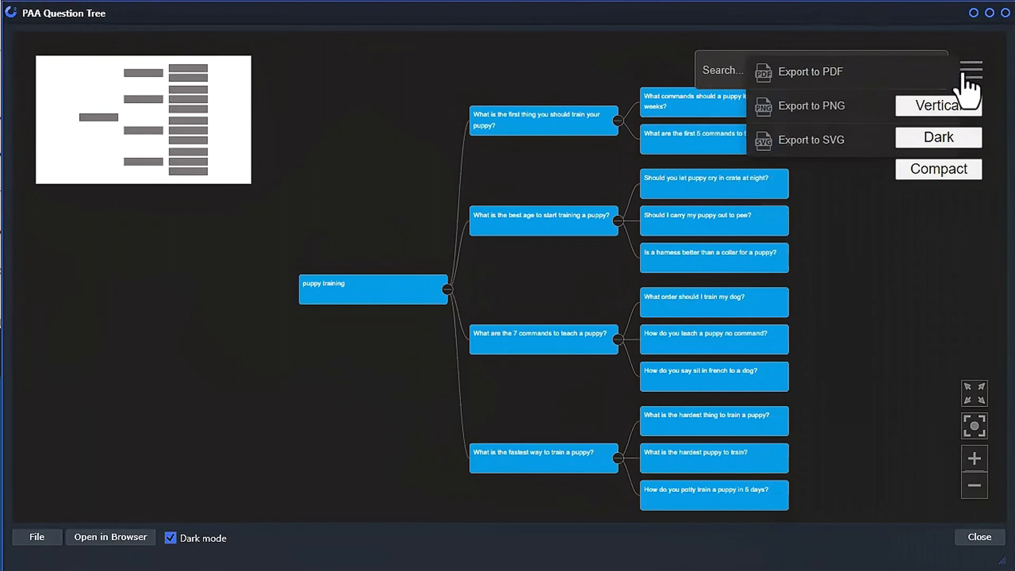
{"action": "left_click", "coordinate": [825, 103]}
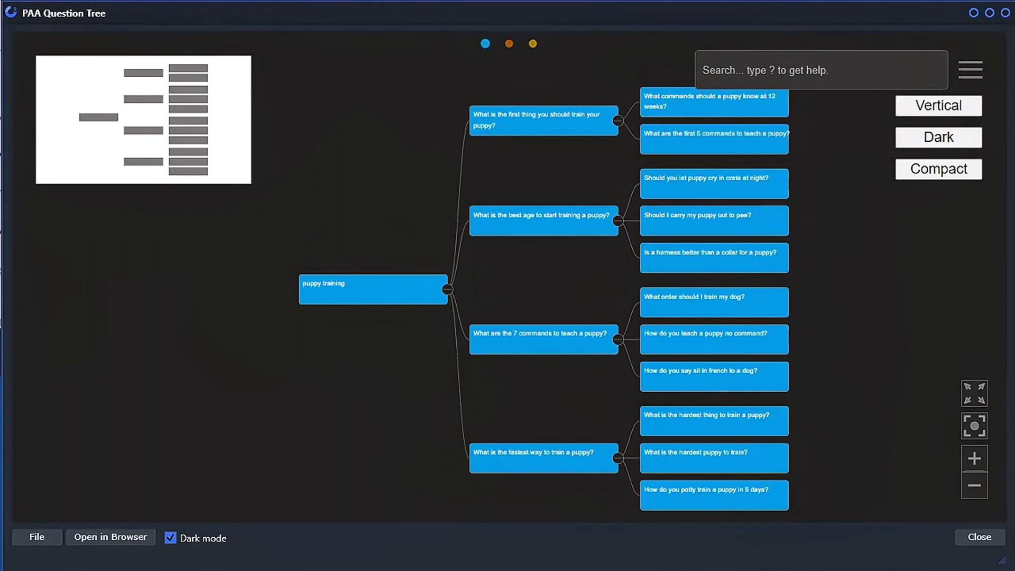
View the exported OrgChart.png from Downloads in the maximized Photos viewer, then close it
{"action": "left_click", "coordinate": [886, 52]}
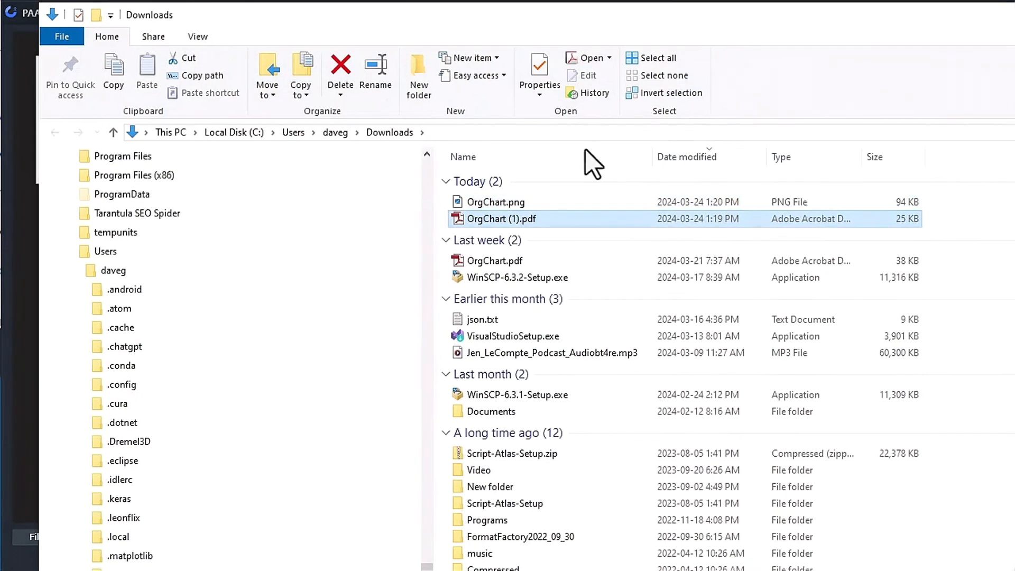
{"action": "double_click", "coordinate": [487, 204]}
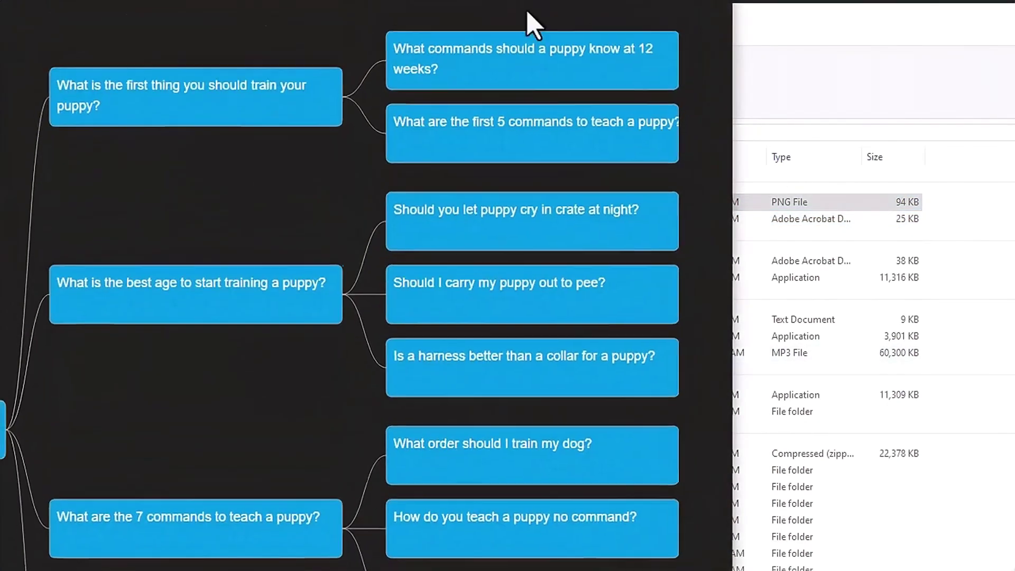
{"action": "left_click_drag", "start_coordinate": [528, 19], "coordinate": [742, 24]}
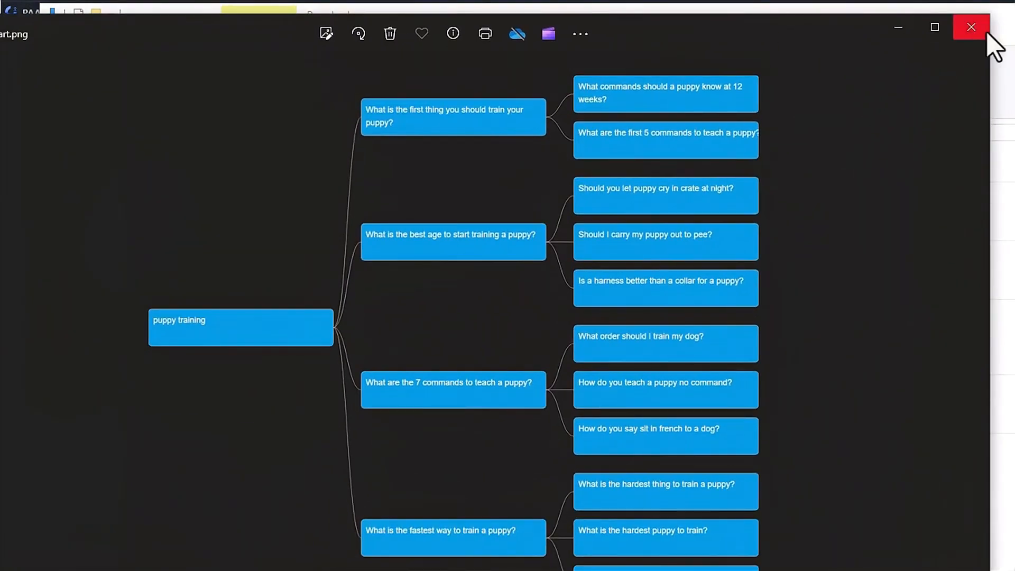
{"action": "left_click", "coordinate": [971, 28]}
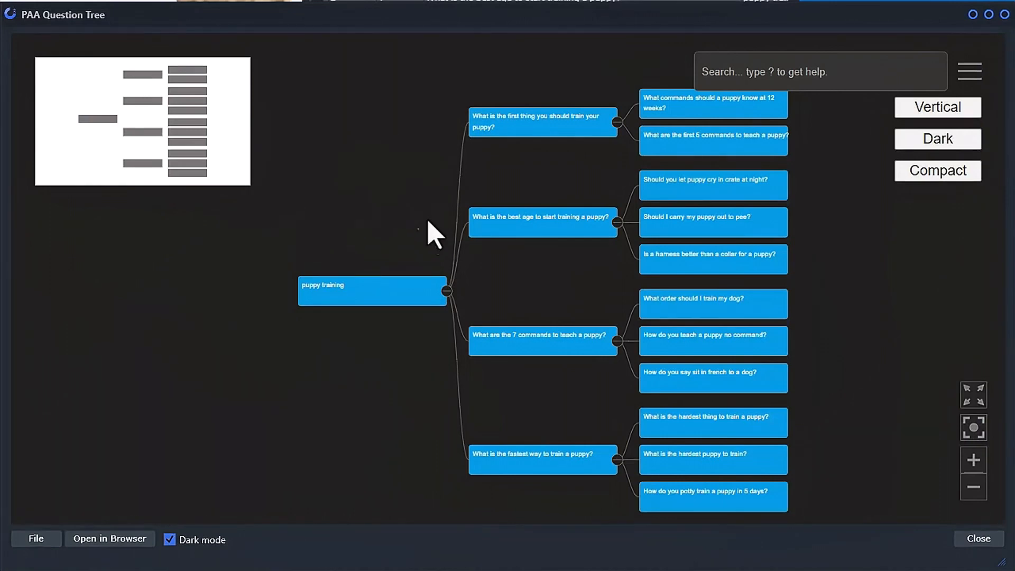
Pan and zoom the question tree canvas until the whole tree sits in view
{"action": "mouse_move", "coordinate": [429, 230]}
{"action": "left_mouse_down"}
{"action": "mouse_move", "coordinate": [410, 226]}
{"action": "mouse_move", "coordinate": [127, 433]}
{"action": "left_mouse_up"}
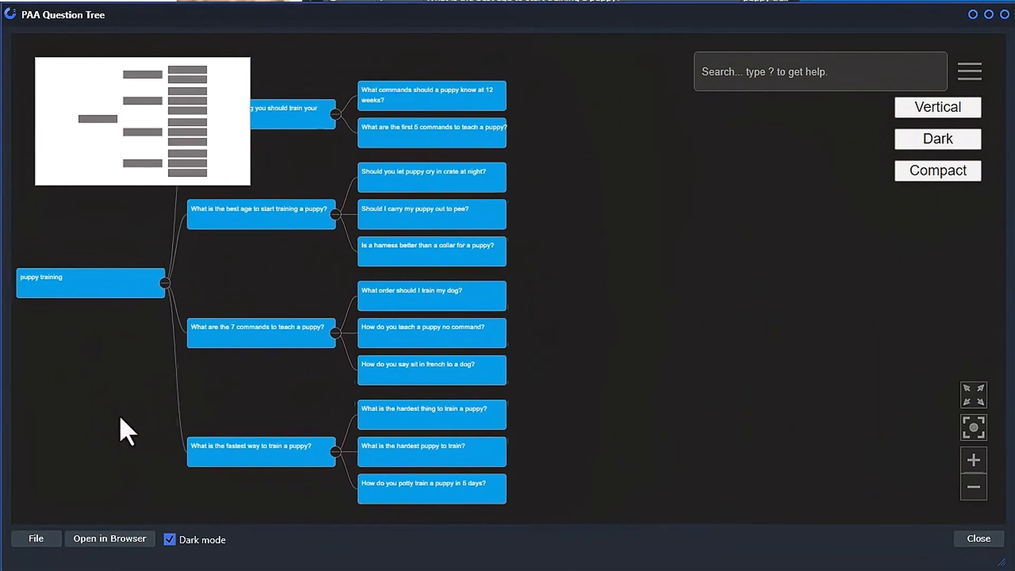
{"action": "left_click_drag", "start_coordinate": [587, 345], "coordinate": [763, 320]}
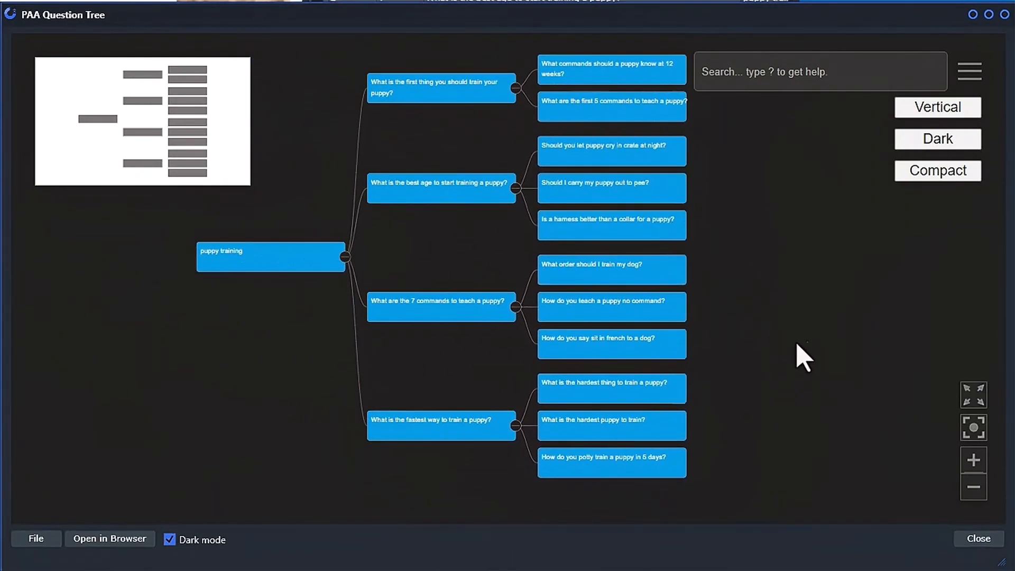
{"action": "scroll", "coordinate": [769, 336], "scroll_direction": "up", "scroll_amount": 2}
{"action": "scroll", "coordinate": [769, 337], "scroll_direction": "up", "scroll_amount": 2}
{"action": "scroll", "coordinate": [769, 337], "scroll_direction": "up", "scroll_amount": 2}
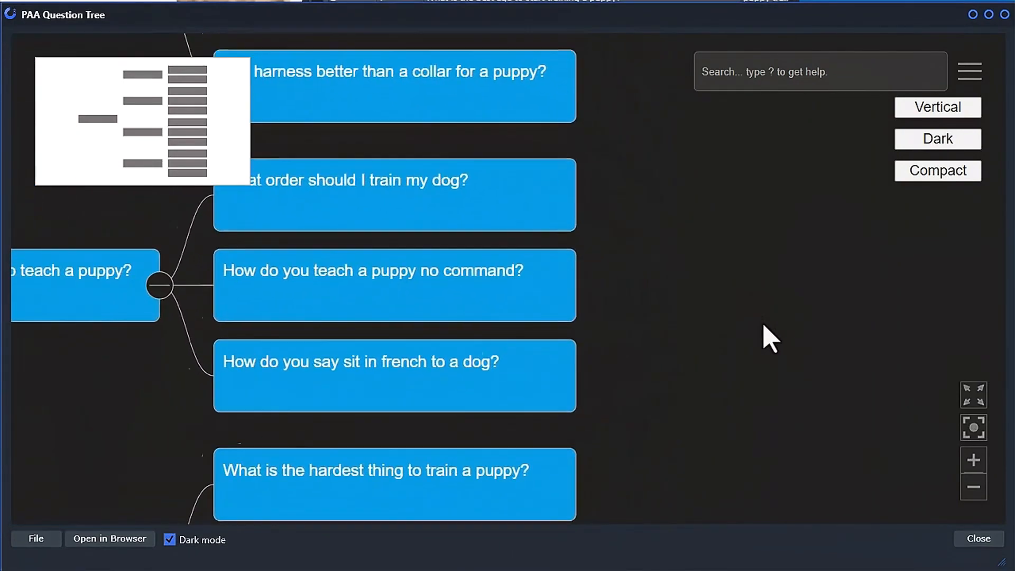
{"action": "scroll", "coordinate": [769, 337], "scroll_direction": "up", "scroll_amount": 1}
{"action": "scroll", "coordinate": [769, 337], "scroll_direction": "down", "scroll_amount": 2}
{"action": "scroll", "coordinate": [769, 337], "scroll_direction": "down", "scroll_amount": 2}
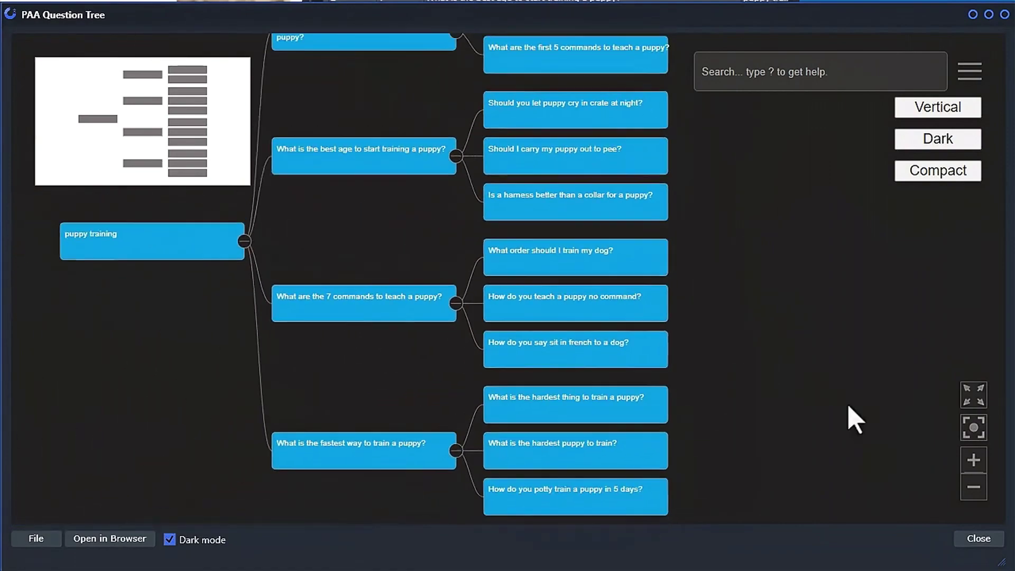
{"action": "left_click", "coordinate": [973, 460]}
{"action": "left_click", "coordinate": [973, 490]}
{"action": "left_click", "coordinate": [973, 491]}
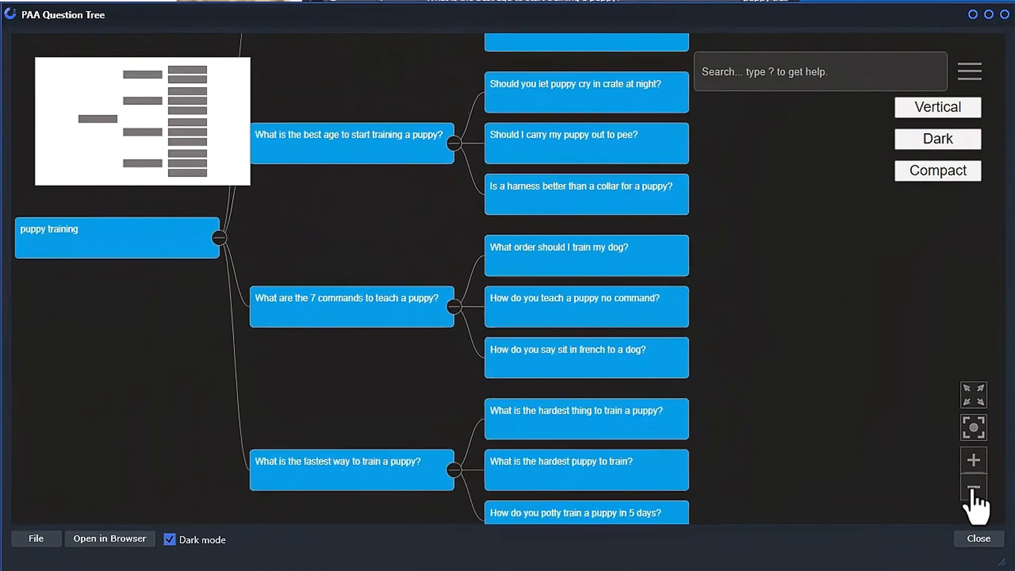
{"action": "left_click", "coordinate": [972, 489]}
{"action": "left_click_drag", "start_coordinate": [744, 218], "coordinate": [760, 231]}
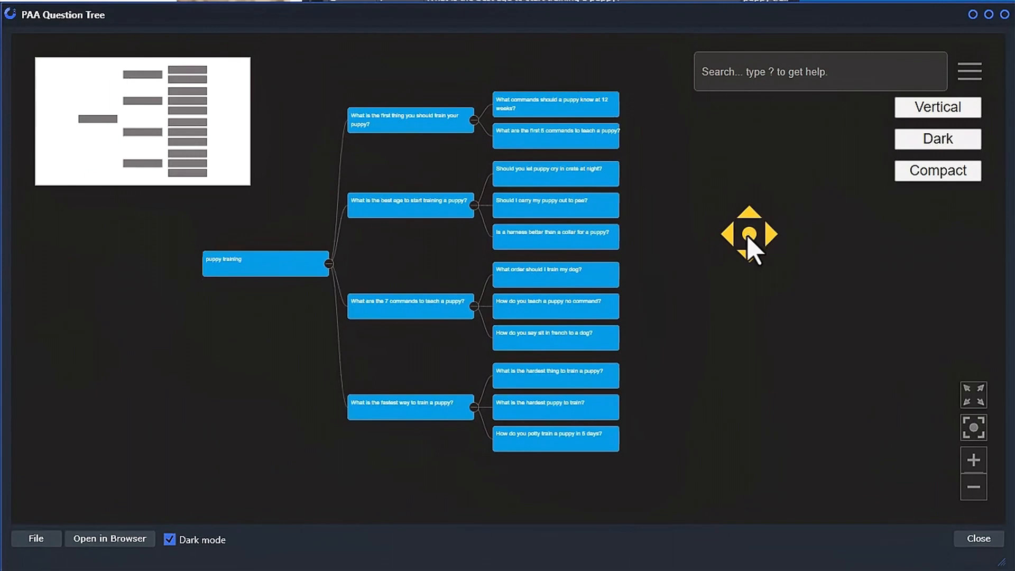
{"action": "right_click", "coordinate": [760, 231]}
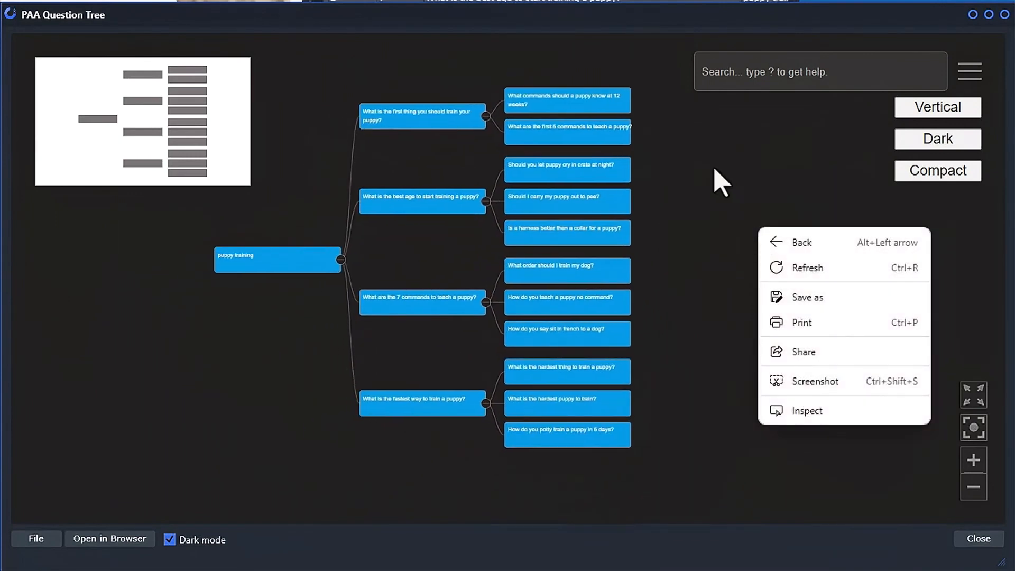
{"action": "left_click", "coordinate": [717, 182]}
{"action": "left_click_drag", "start_coordinate": [698, 206], "coordinate": [642, 225]}
{"action": "right_click", "coordinate": [651, 194]}
{"action": "mouse_move", "coordinate": [635, 338]}
{"action": "left_mouse_down"}
{"action": "mouse_move", "coordinate": [703, 325]}
{"action": "mouse_move", "coordinate": [690, 313]}
{"action": "left_mouse_up"}
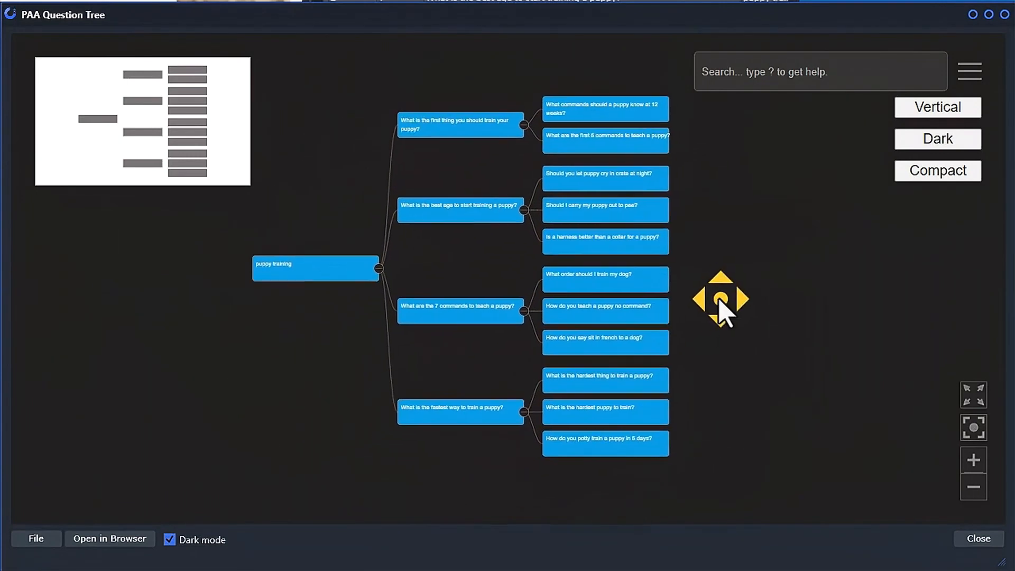
Show details for 'What is the hardest thing to train a puppy?', then close the tree
{"action": "left_click", "coordinate": [583, 441]}
{"action": "left_click", "coordinate": [573, 409]}
{"action": "left_click", "coordinate": [573, 377]}
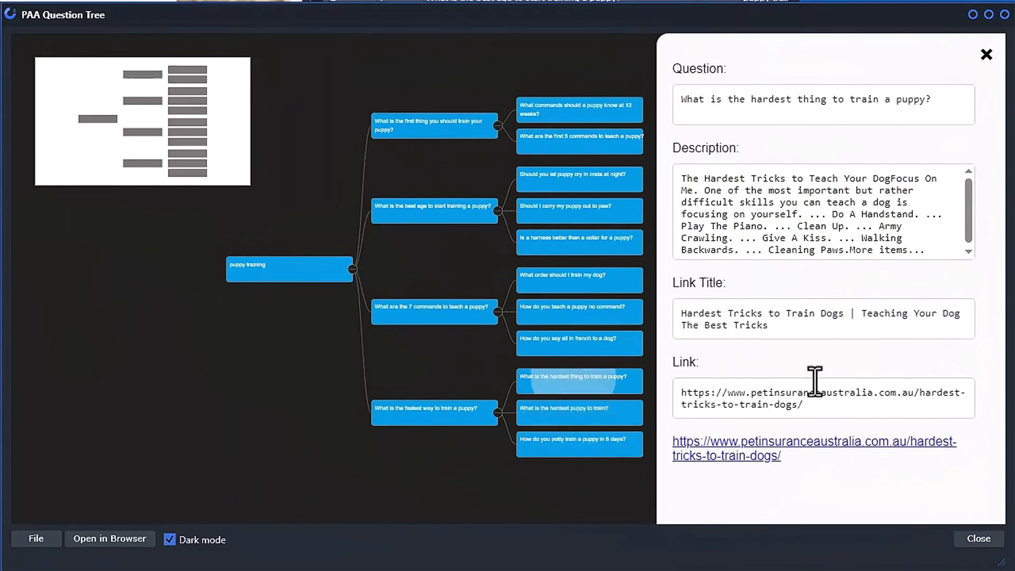
{"action": "left_click", "coordinate": [978, 539]}
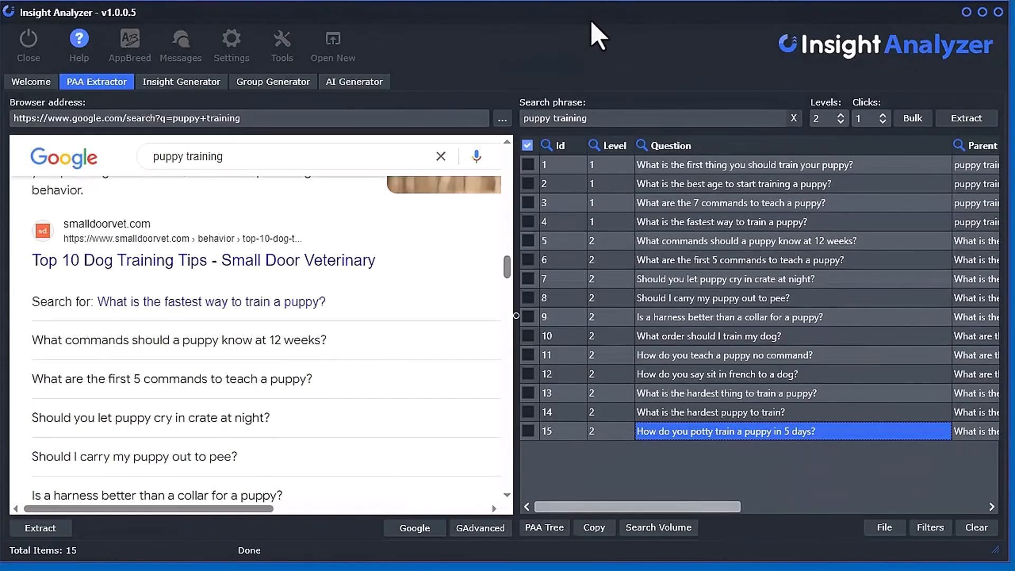